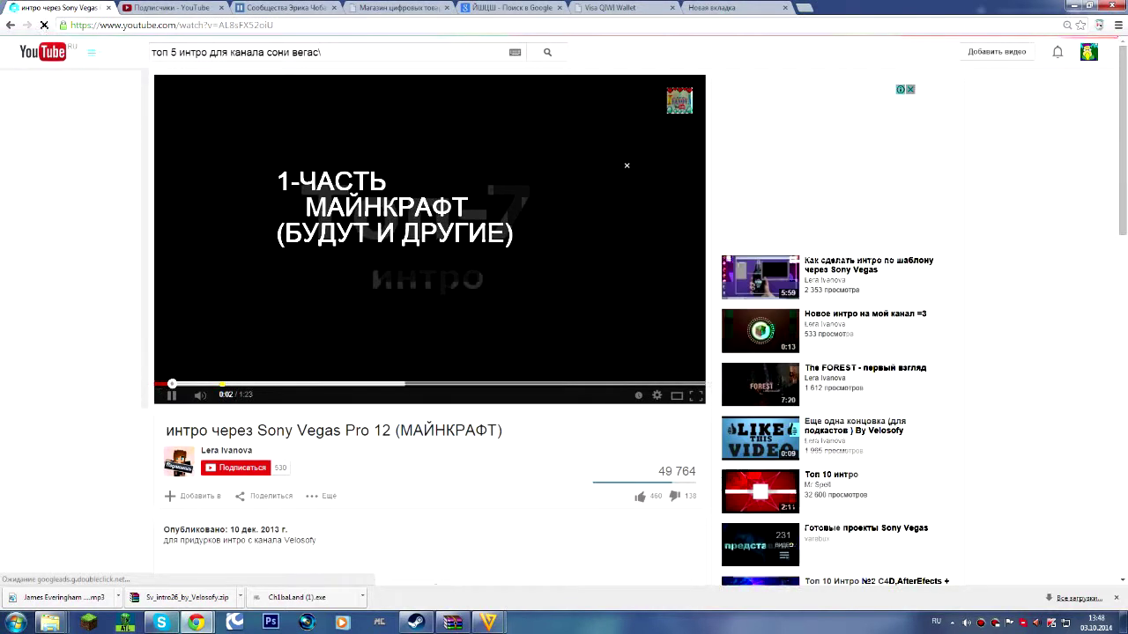
# Pause the intro showcase video, dismiss its caption overlay and expand the description to reveal the template download links.
pyautogui.scroll(-2, 429, 264)
pyautogui.scroll(1, 429, 264)
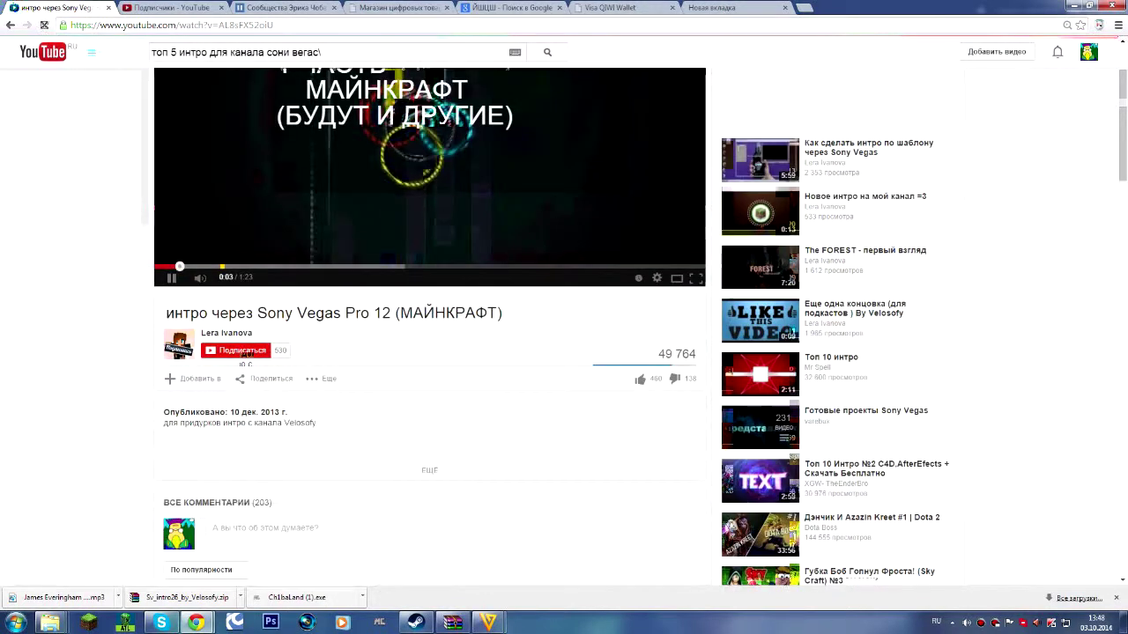
pyautogui.scroll(2, 429, 264)
pyautogui.click(429, 231)
pyautogui.click(626, 166)
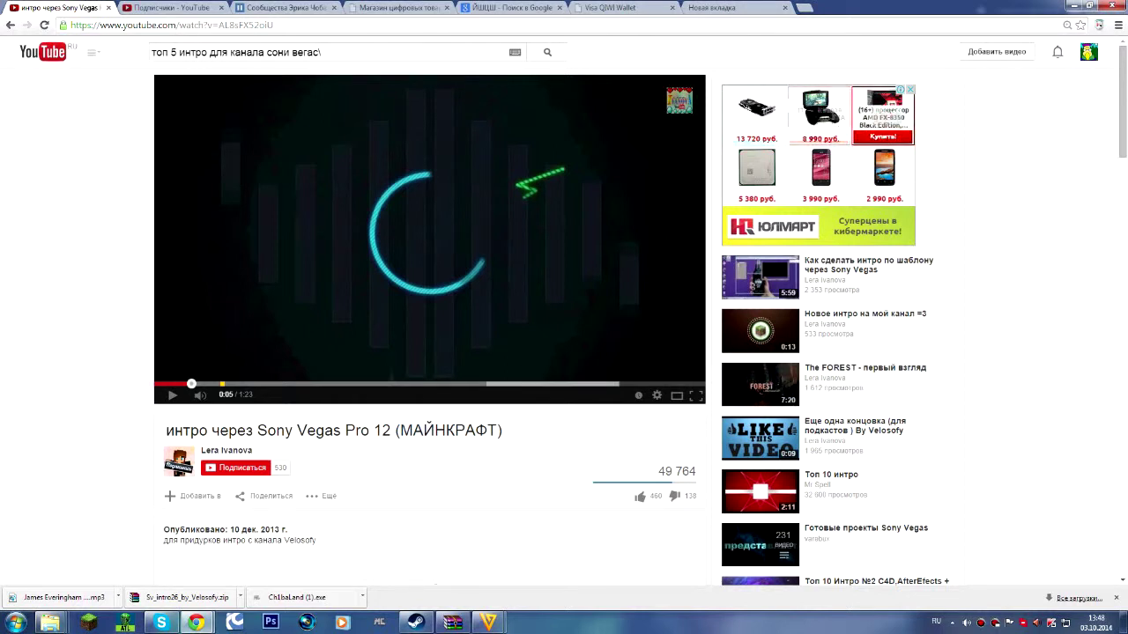
pyautogui.scroll(-2, 431, 265)
pyautogui.click(429, 412)
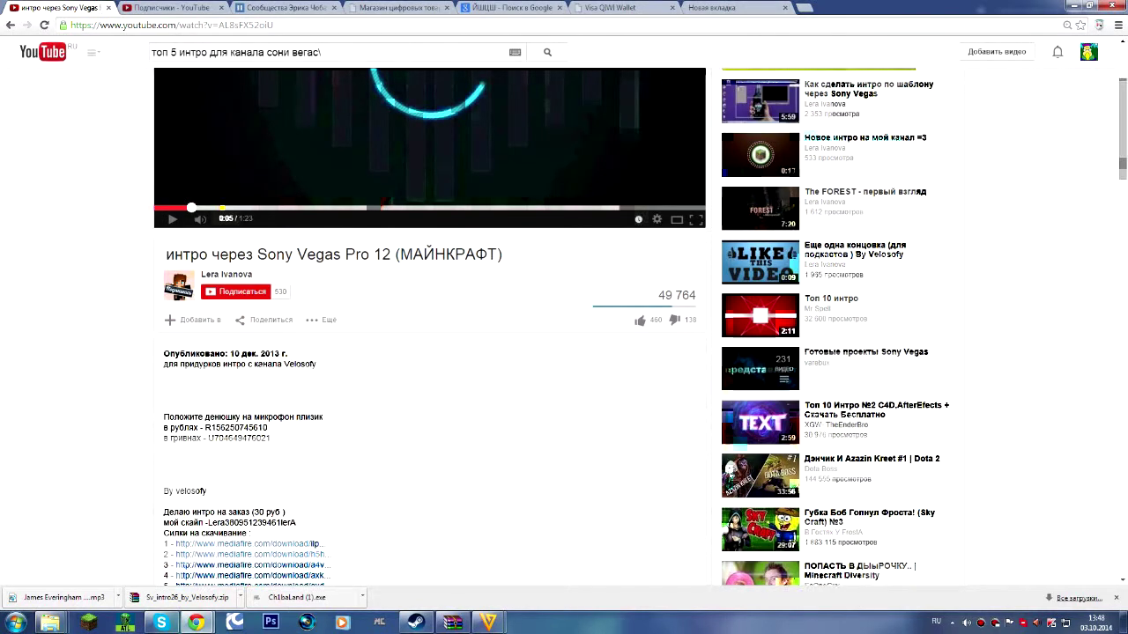
pyautogui.scroll(-1, 563, 326)
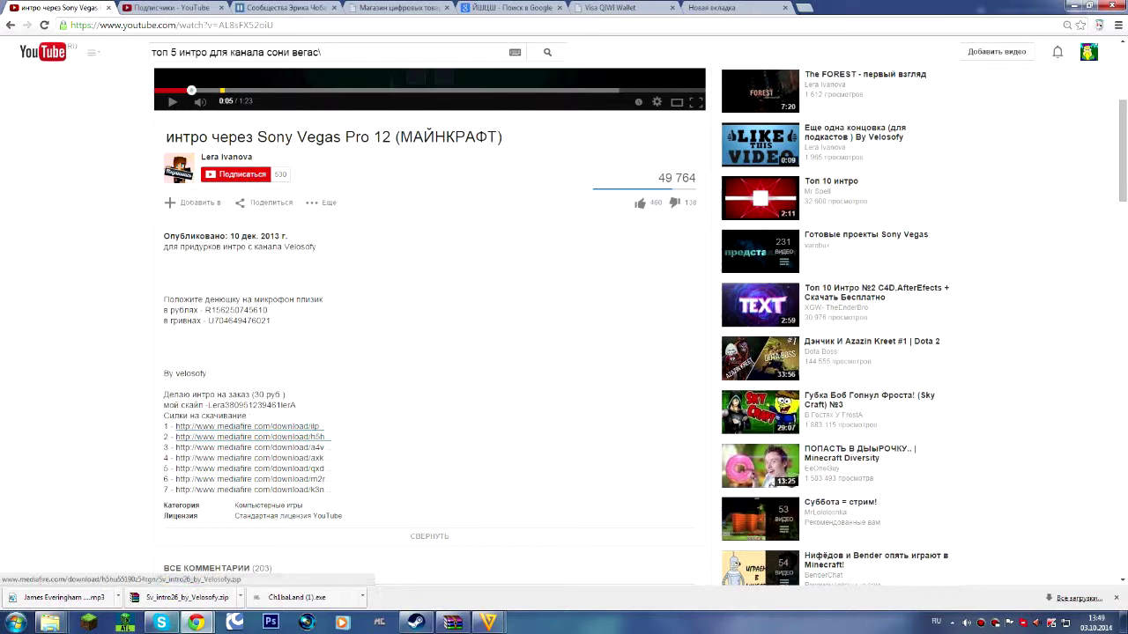
# Skip the video ahead to the third intro and download its template through link 3 in the description.
pyautogui.scroll(3, 251, 478)
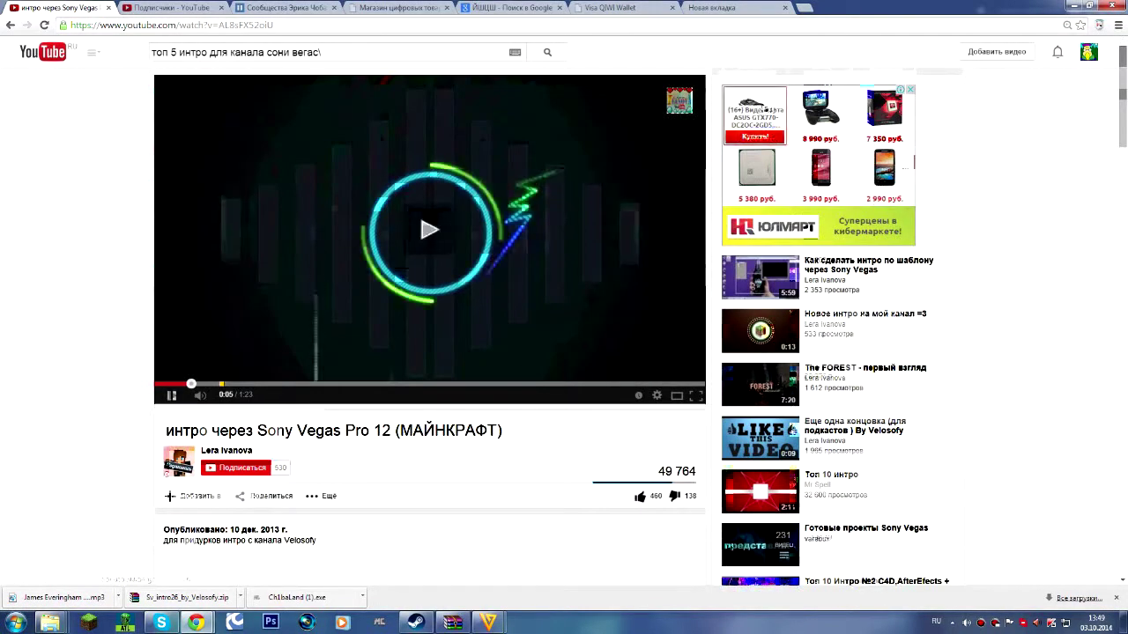
pyautogui.click(361, 384)
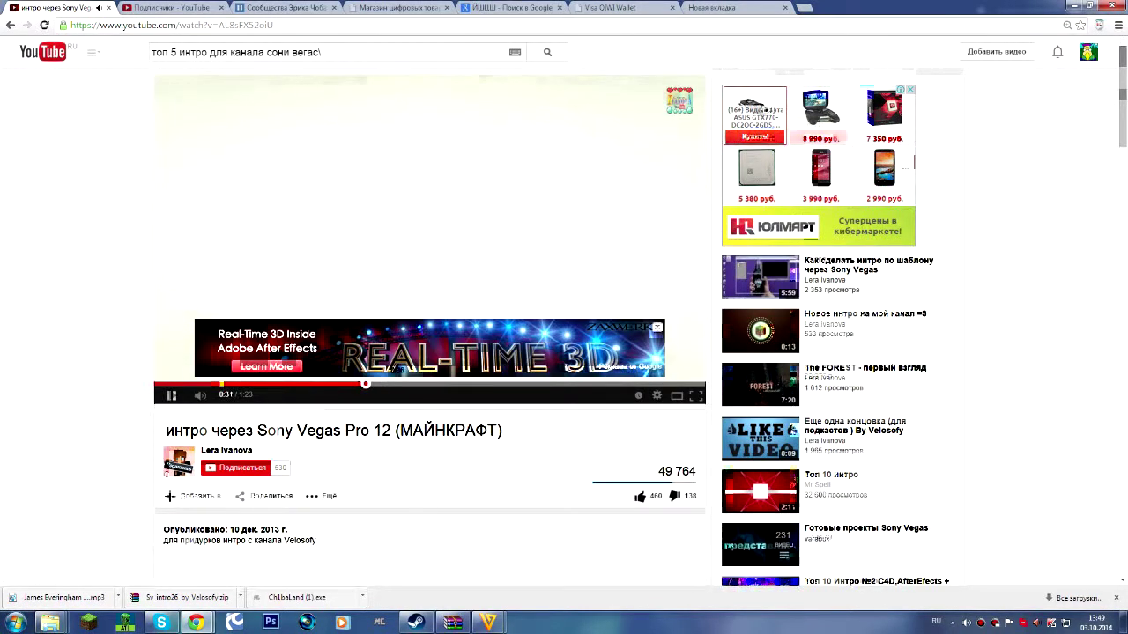
pyautogui.click(329, 384)
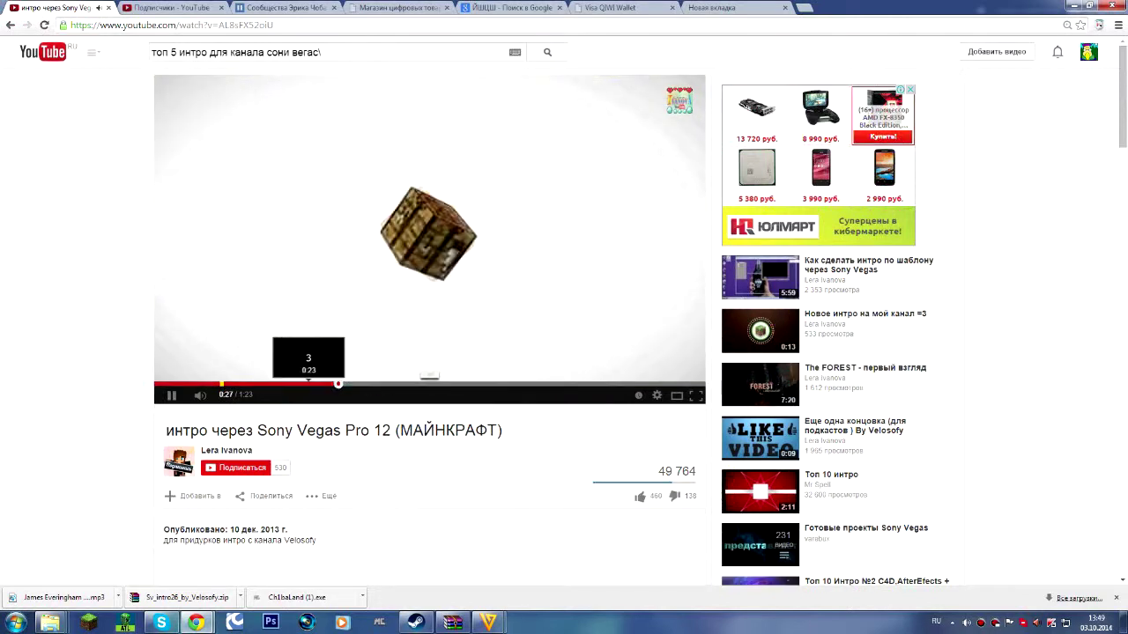
pyautogui.scroll(-5, 573, 156)
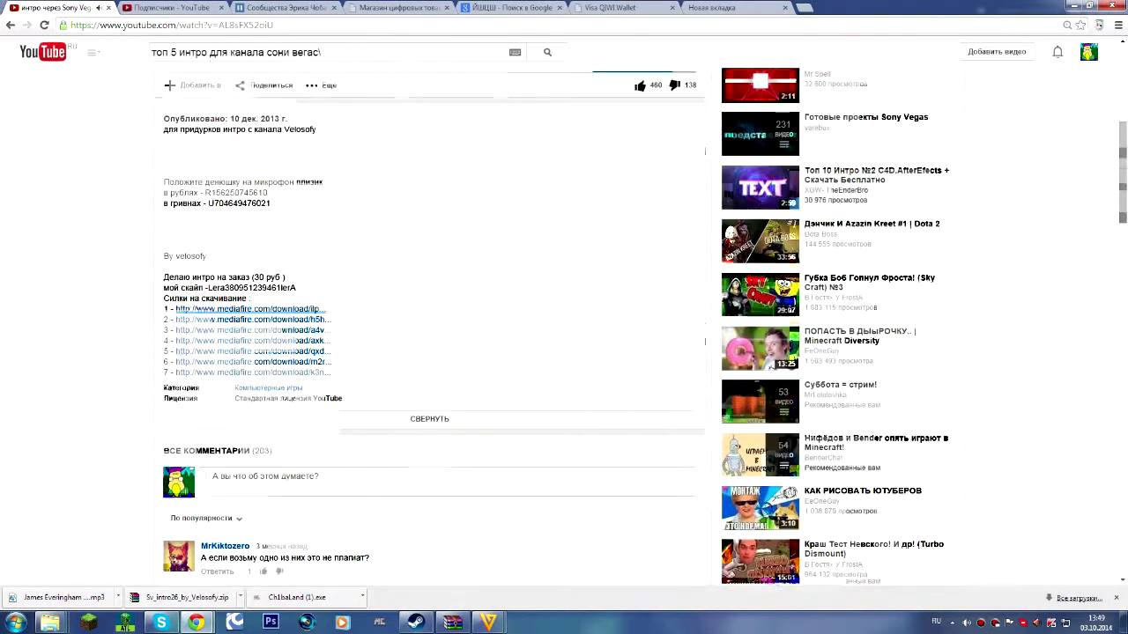
pyautogui.click(264, 330)
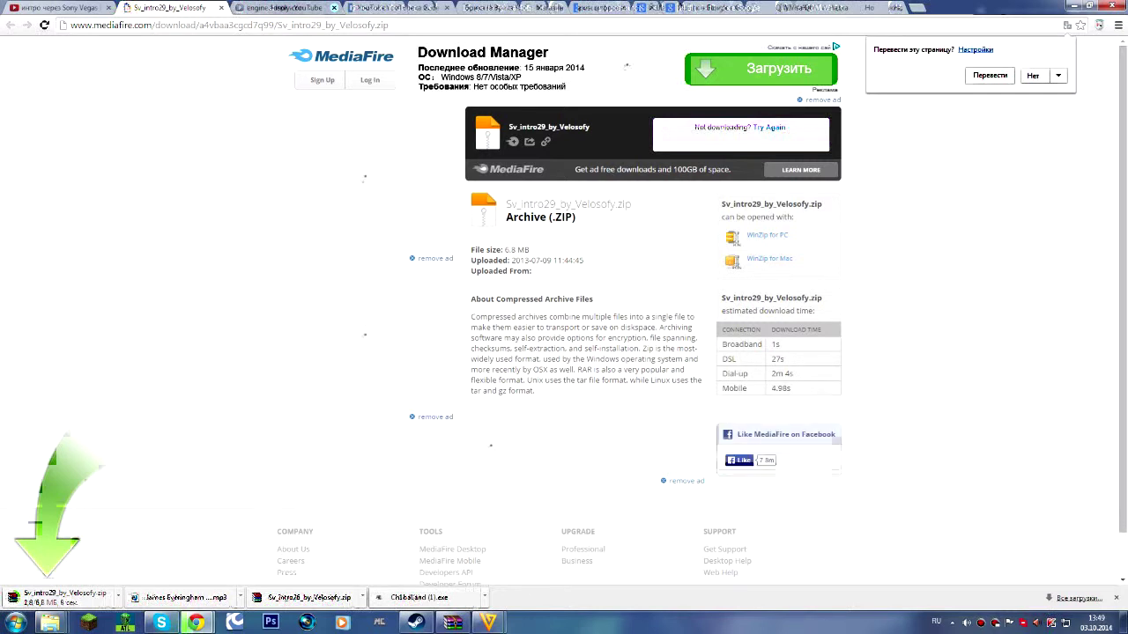
# Return to the showcase video and play the rest of the third intro, pausing it at the end.
pyautogui.click(57, 7)
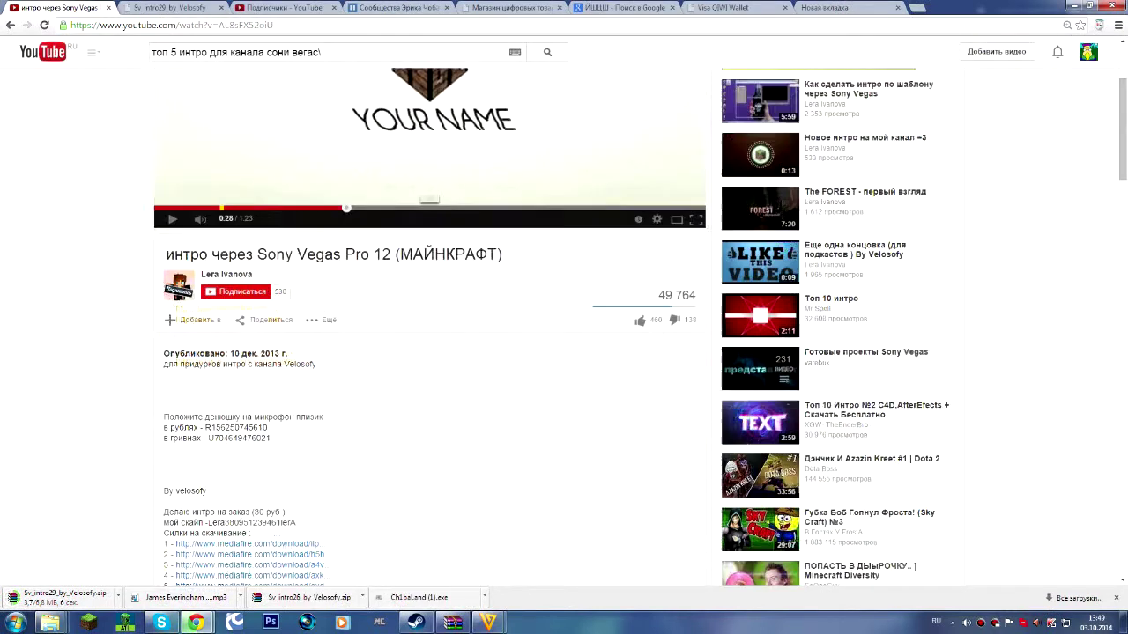
pyautogui.click(171, 395)
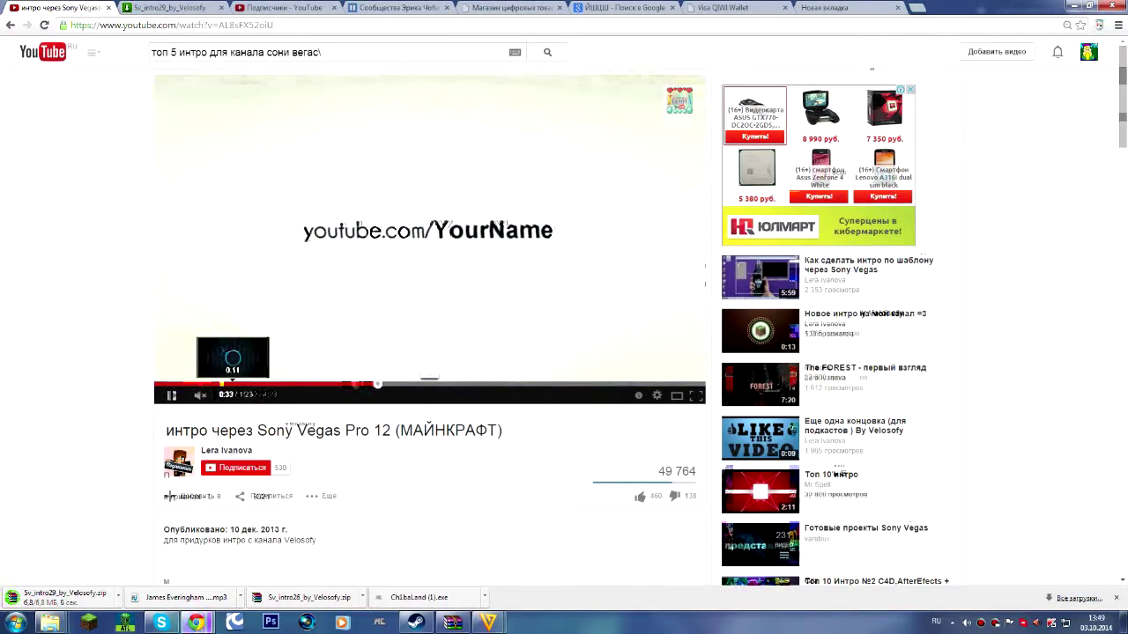
pyautogui.click(171, 395)
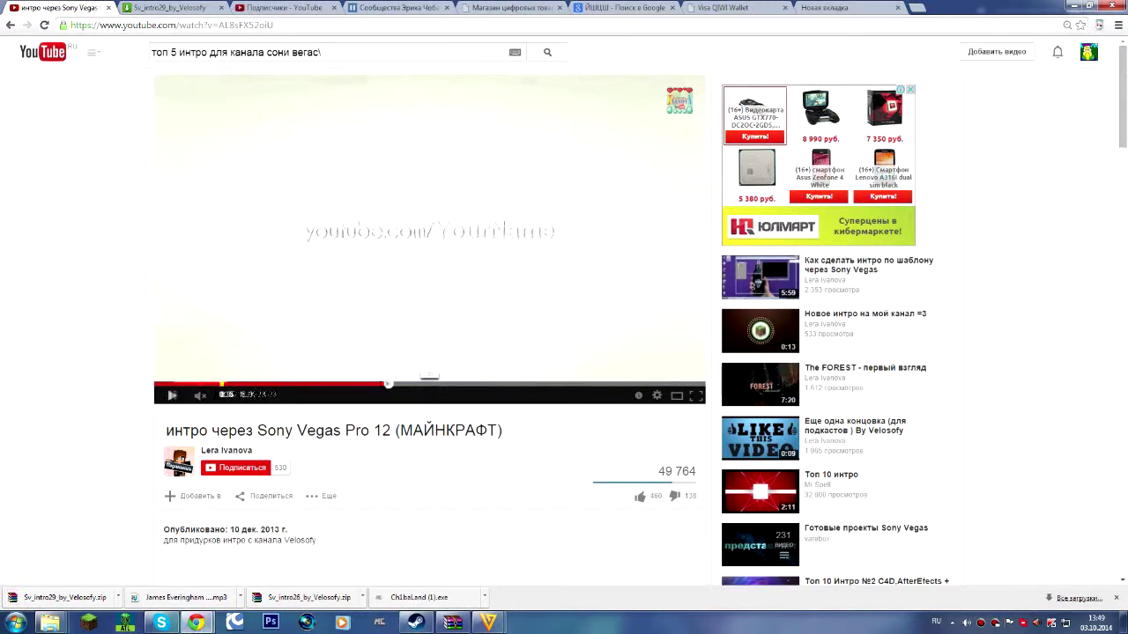
# Open the downloaded archive Sv_intro29_by_Velosofy.zip and minimize the browser.
pyautogui.click(64, 598)
pyautogui.click(1074, 7)
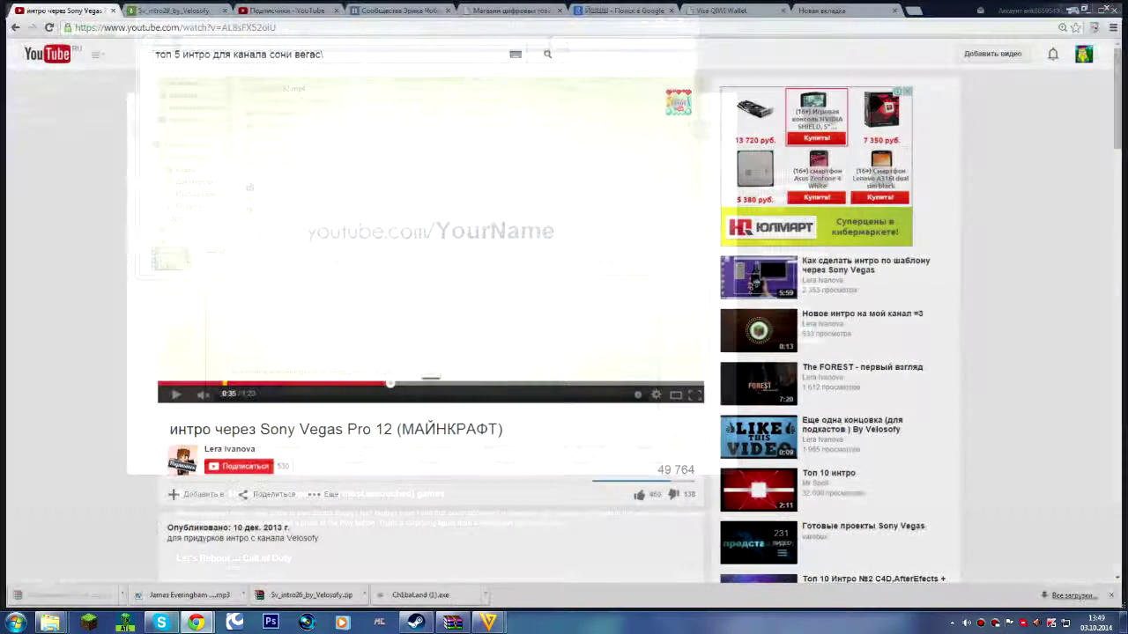
pyautogui.click(1088, 10)
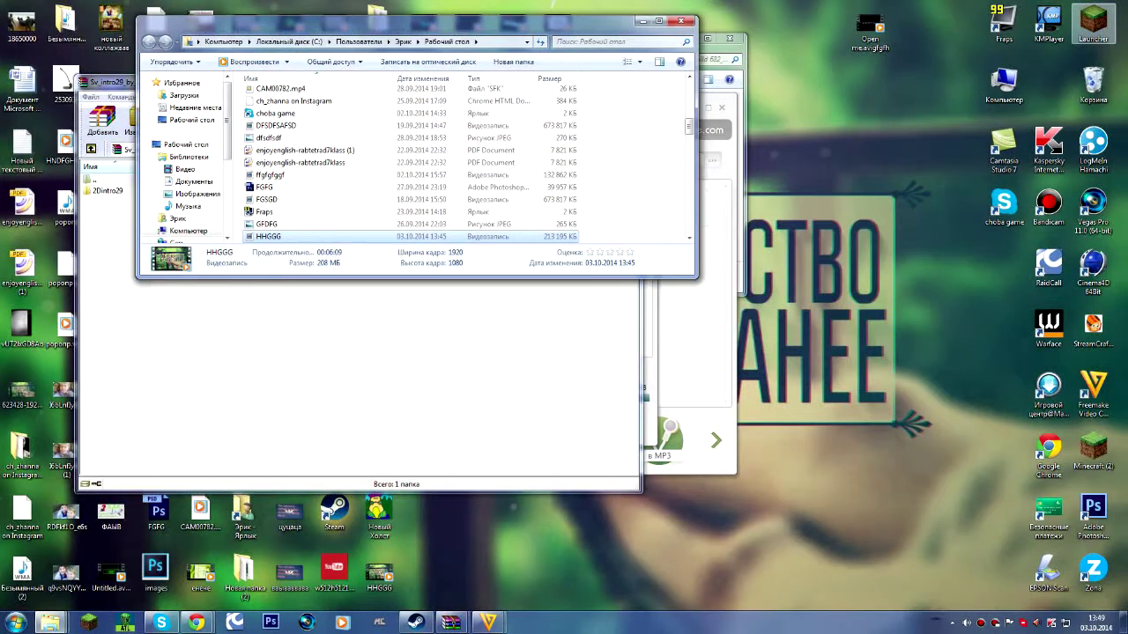
# Close the finished conversion dialog and Freemake Video Converter, and minimize the Explorer windows so that only the archive stays open.
pyautogui.click(708, 40)
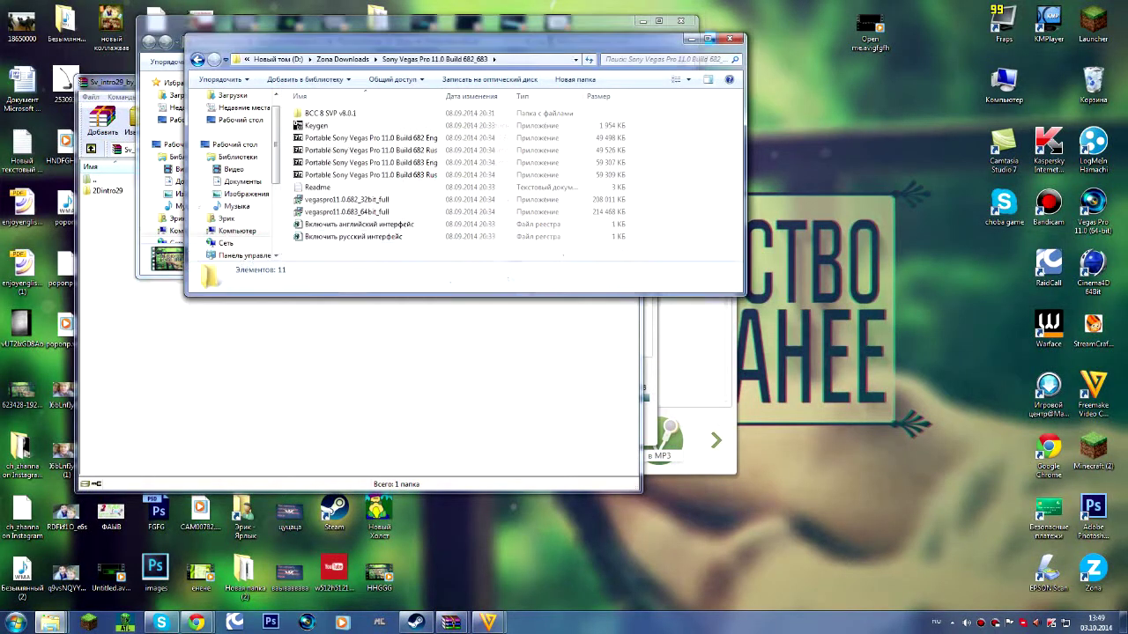
pyautogui.click(692, 38)
pyautogui.click(715, 202)
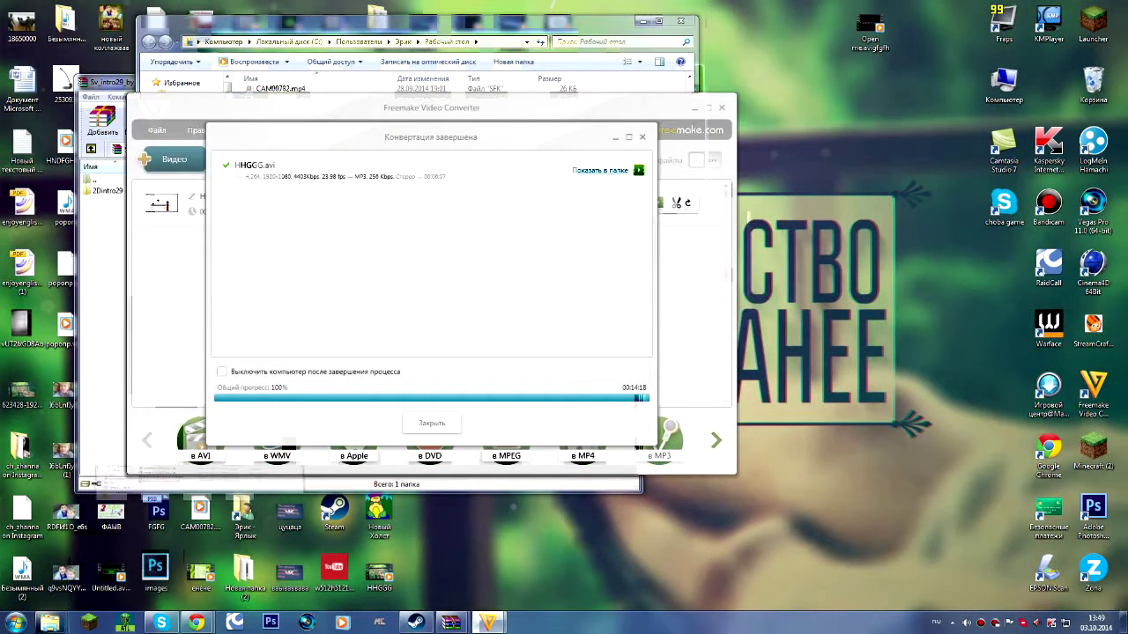
pyautogui.click(642, 138)
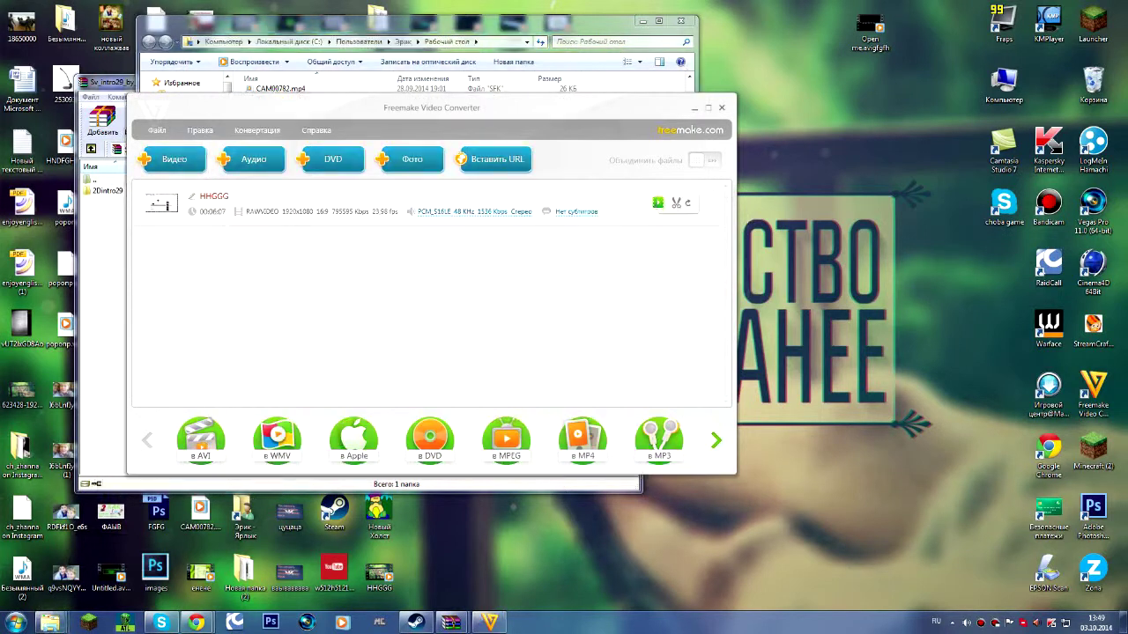
pyautogui.click(721, 108)
pyautogui.click(132, 82)
pyautogui.click(643, 20)
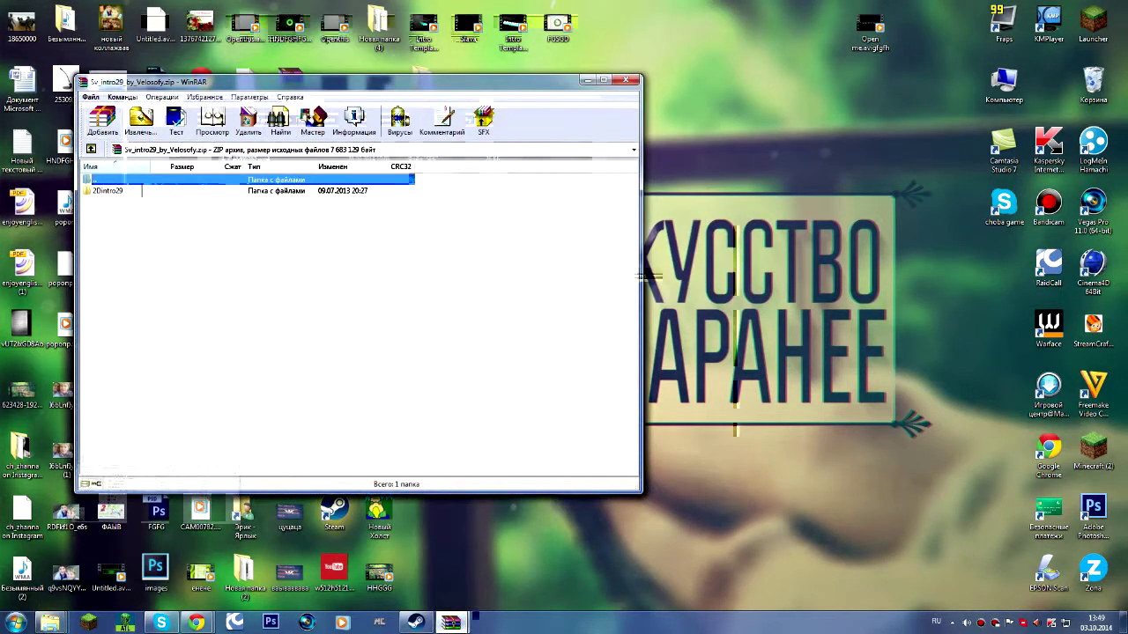
# Check the contents of the 2Dintro29 folder in the archive and extract the whole folder to the desktop.
pyautogui.doubleClick(108, 191)
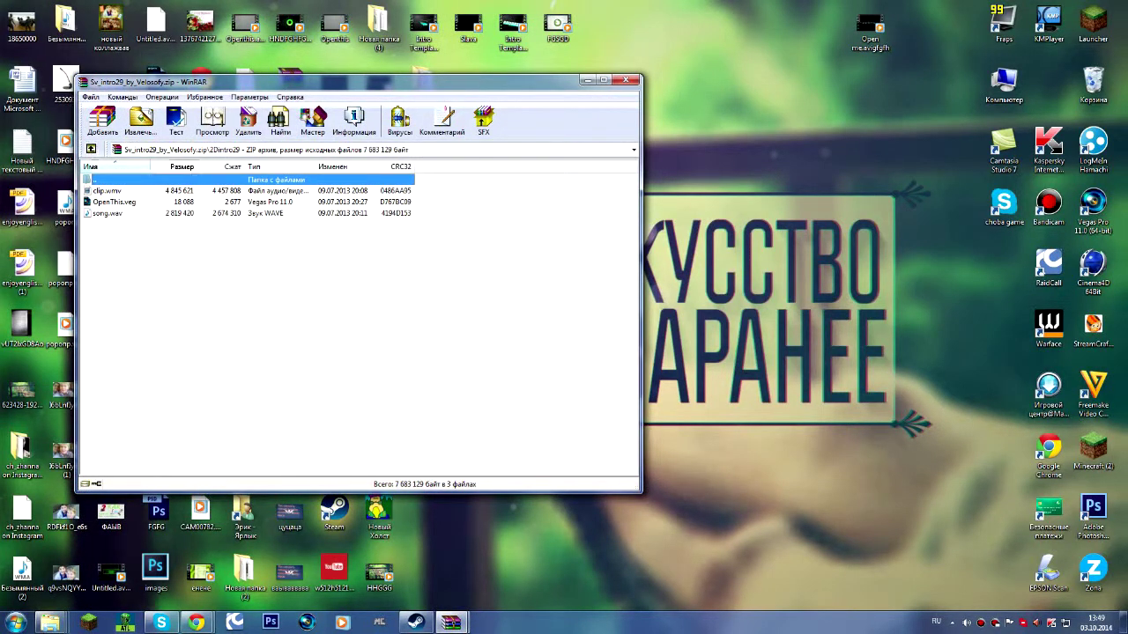
pyautogui.click(91, 149)
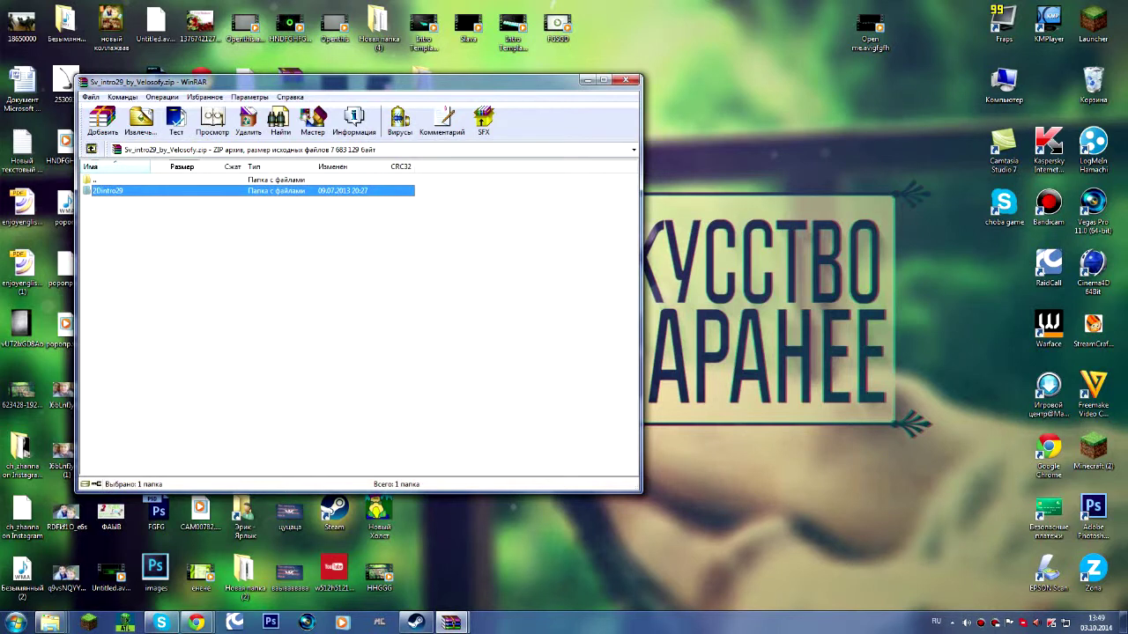
pyautogui.moveTo(109, 191); pyautogui.dragTo(757, 220)
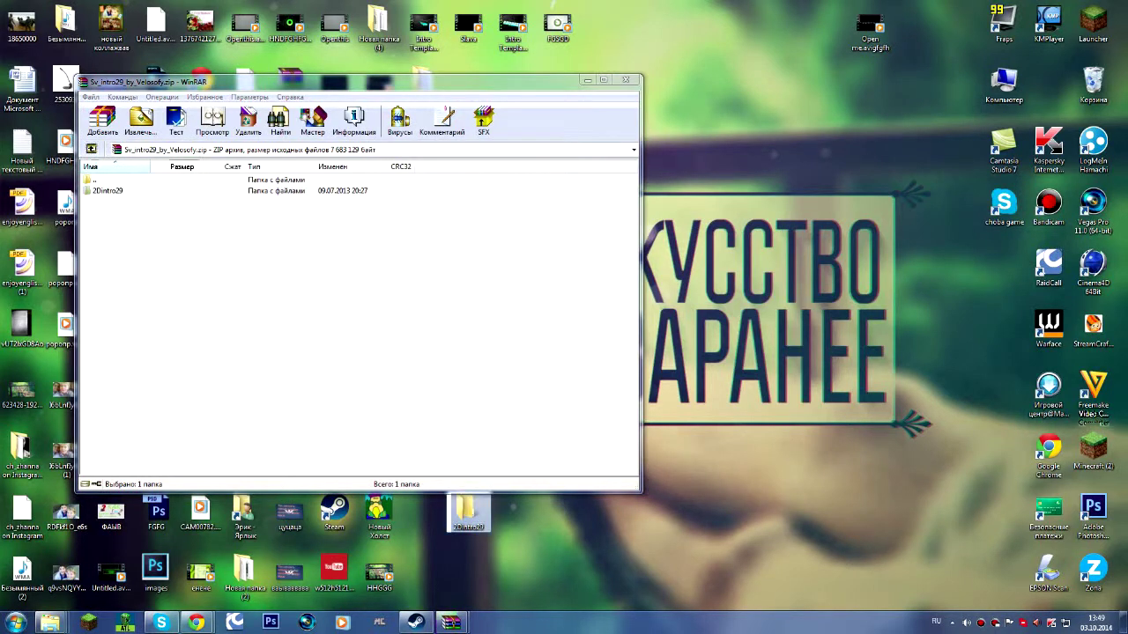
# Open the OpenThis project from the extracted 2Dintro29 folder in Vegas Pro 11.0 and dismiss the audio proxy notice.
pyautogui.doubleClick(468, 513)
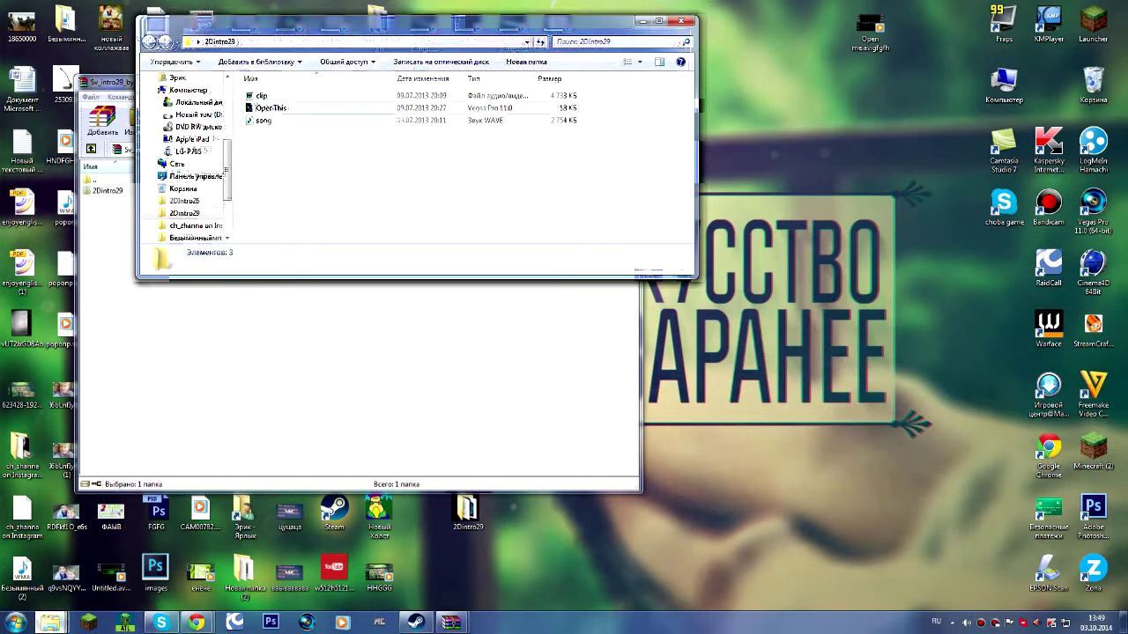
pyautogui.click(271, 109)
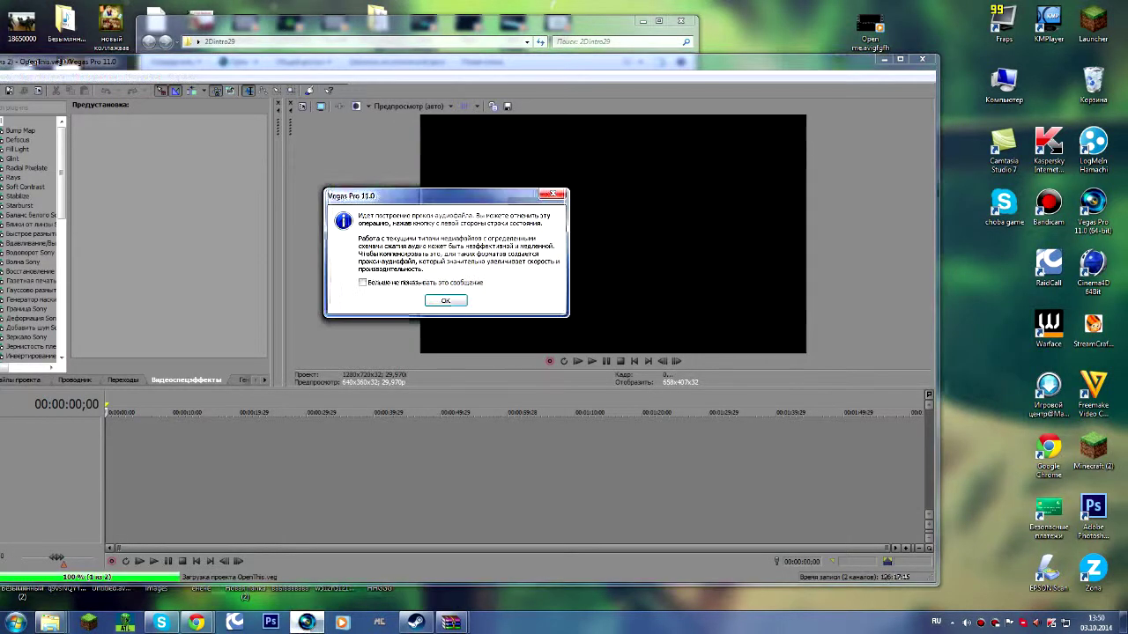
pyautogui.press('Return')
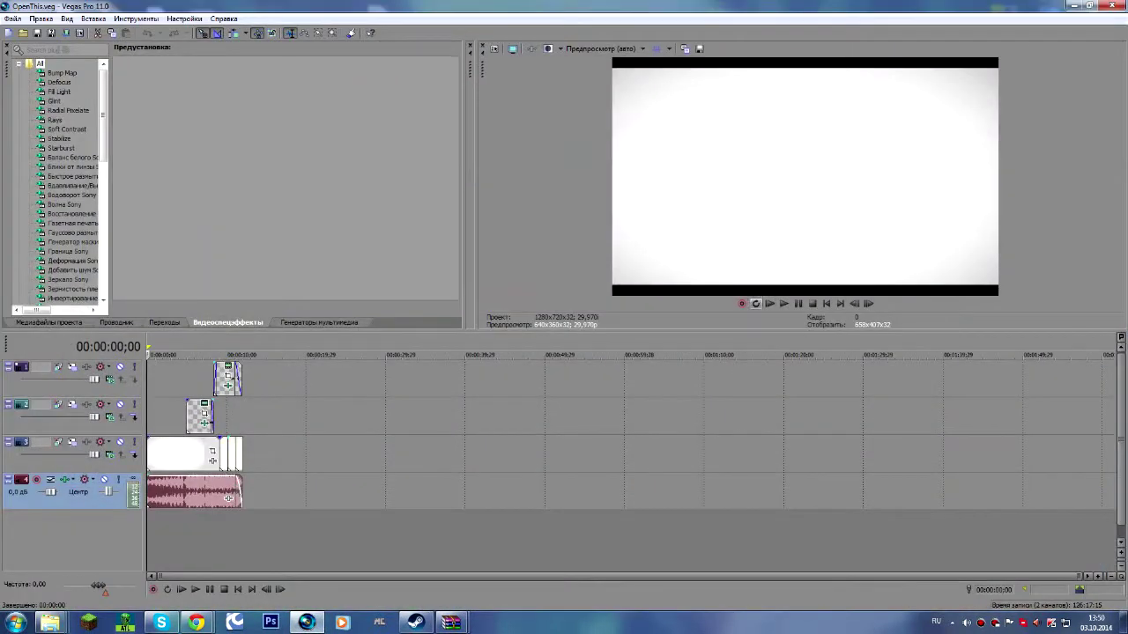
# Play the intro template in the preview, pause it and return the playhead to the start of the timeline.
pyautogui.press('space')
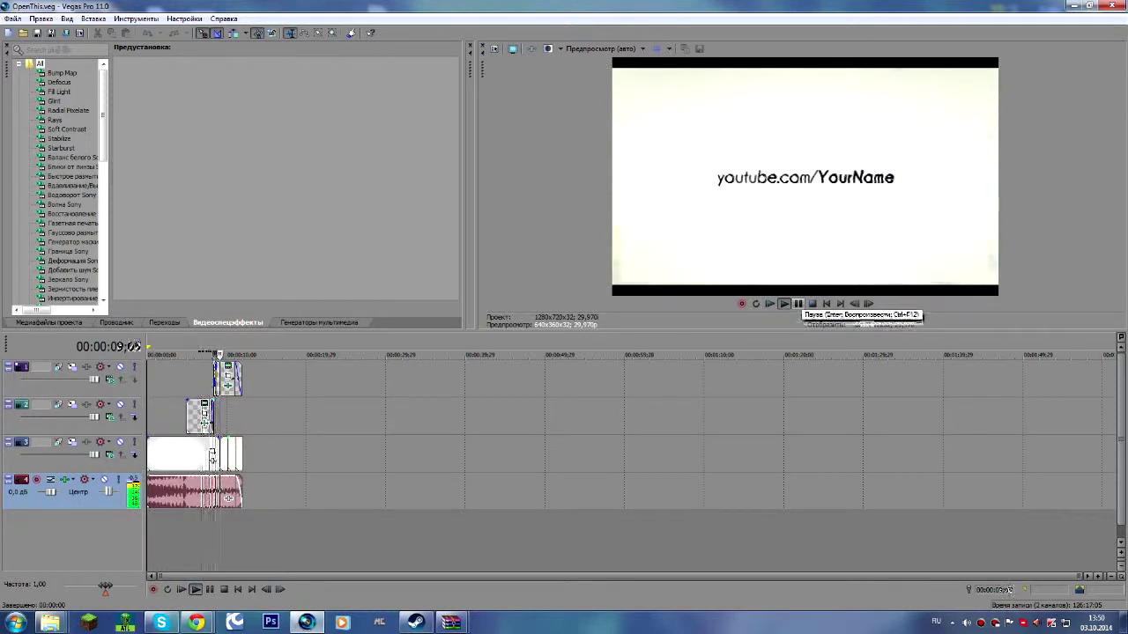
pyautogui.click(797, 304)
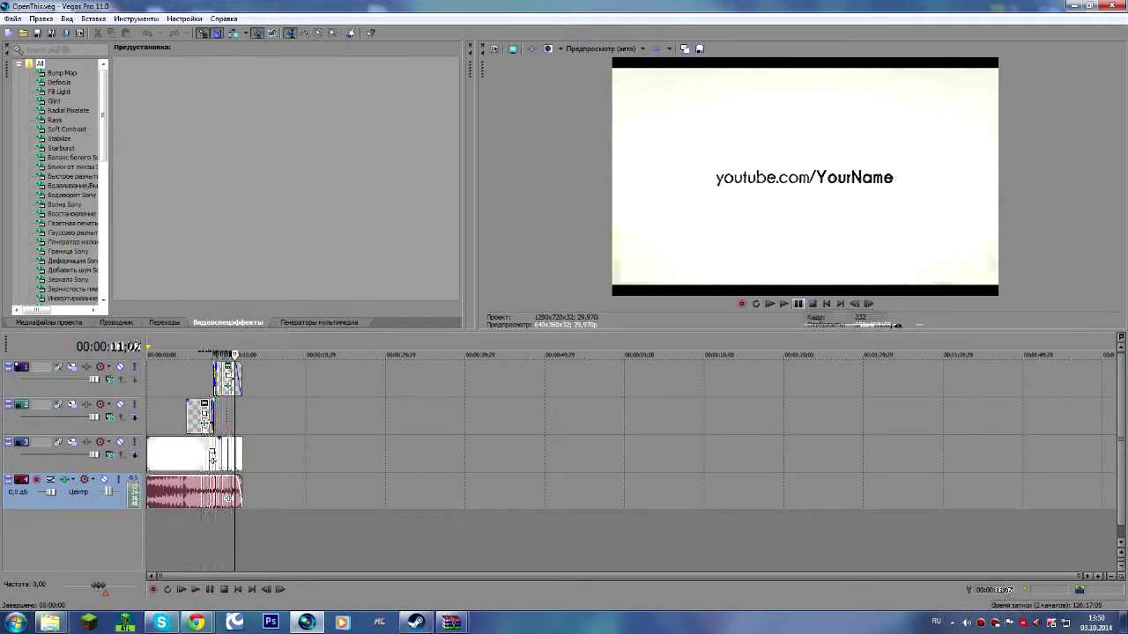
pyautogui.click(148, 356)
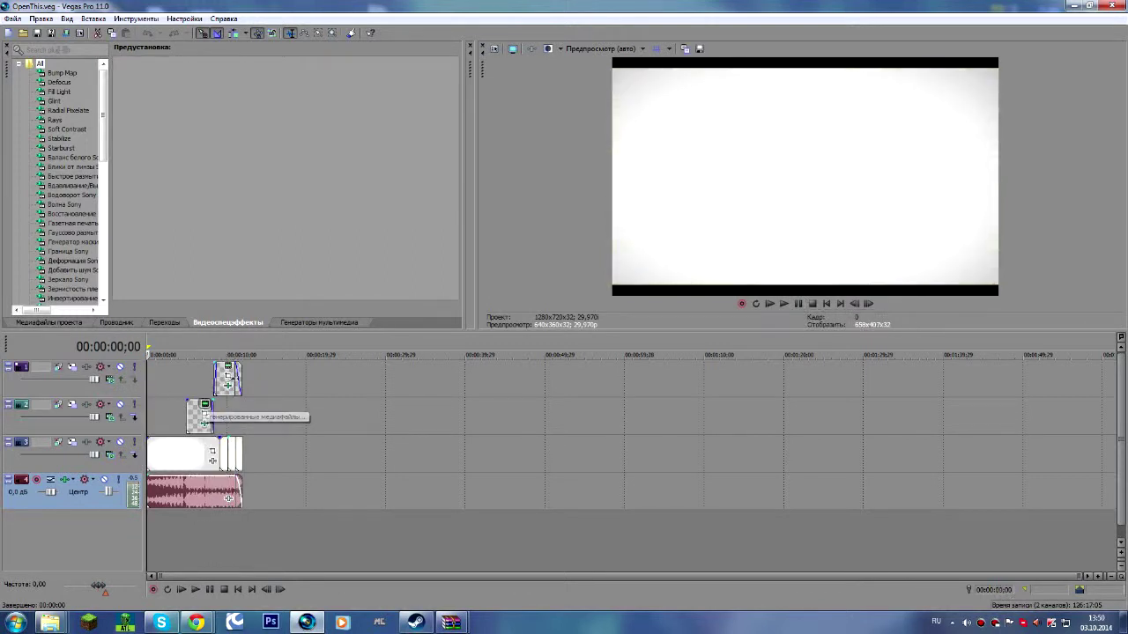
# Replace the YOUR NAME text in the generated title on track 2 with CHOBA GAME and close the text generator.
pyautogui.click(204, 405)
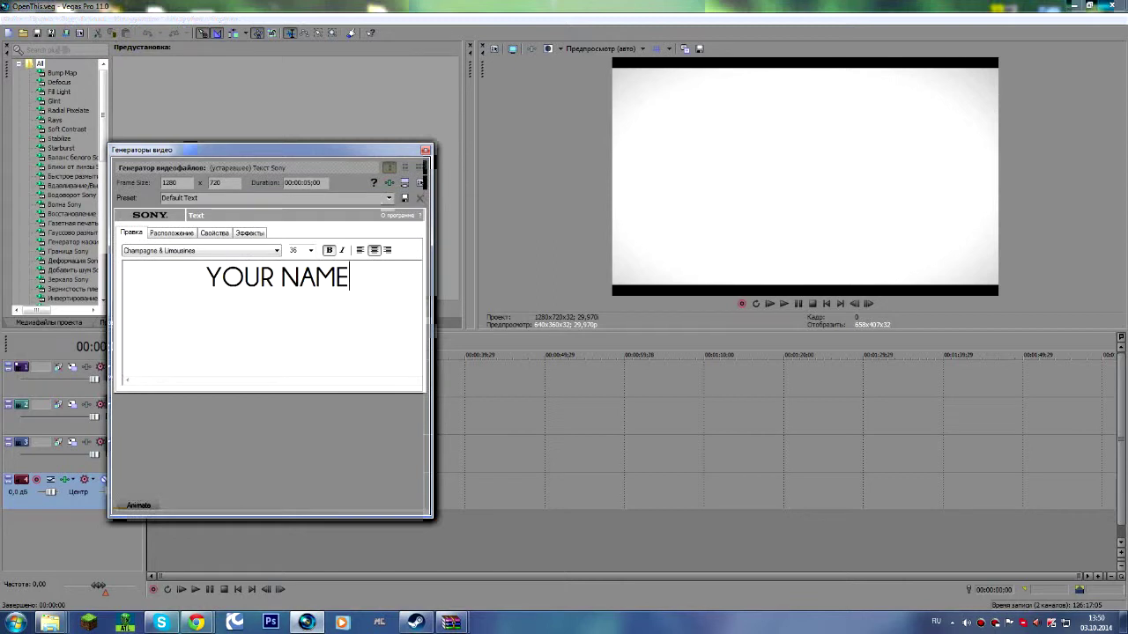
pyautogui.hotkey('ctrl', 'a')
pyautogui.press('BackSpace')
pyautogui.write('Cp')
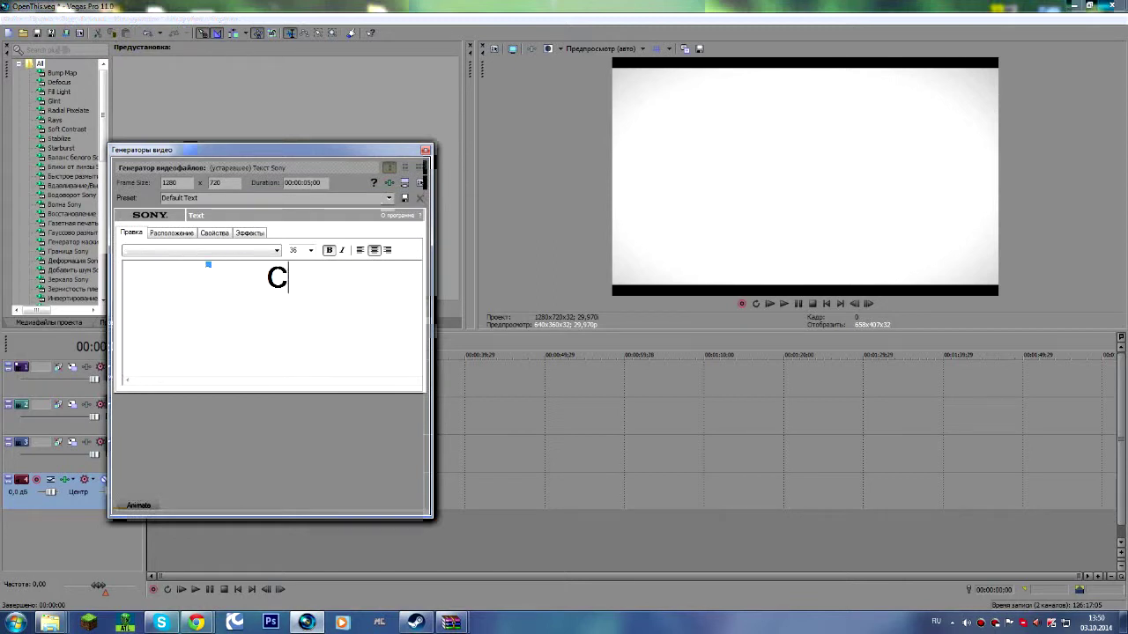
pyautogui.press('BackSpace')
pyautogui.press('BackSpace')
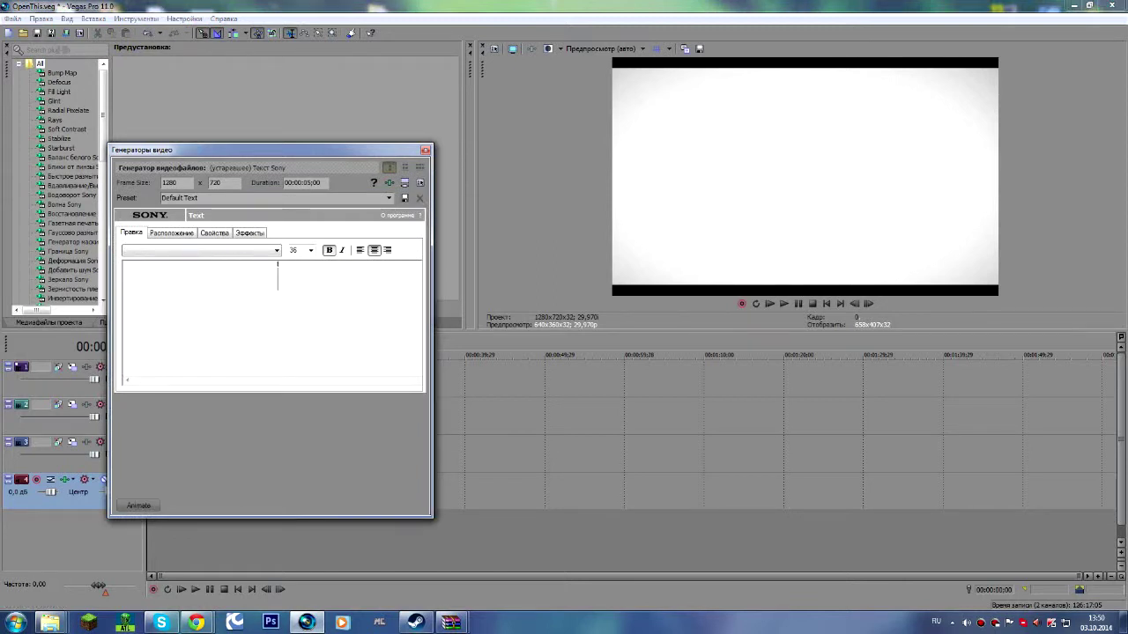
pyautogui.write('CHOB')
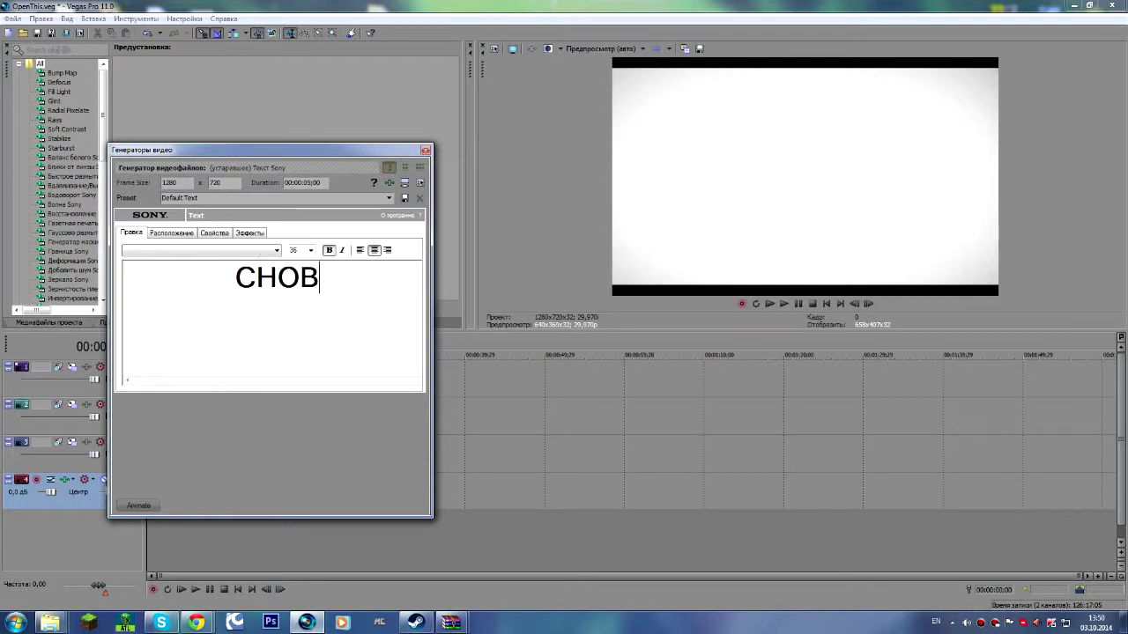
pyautogui.write('A GAME')
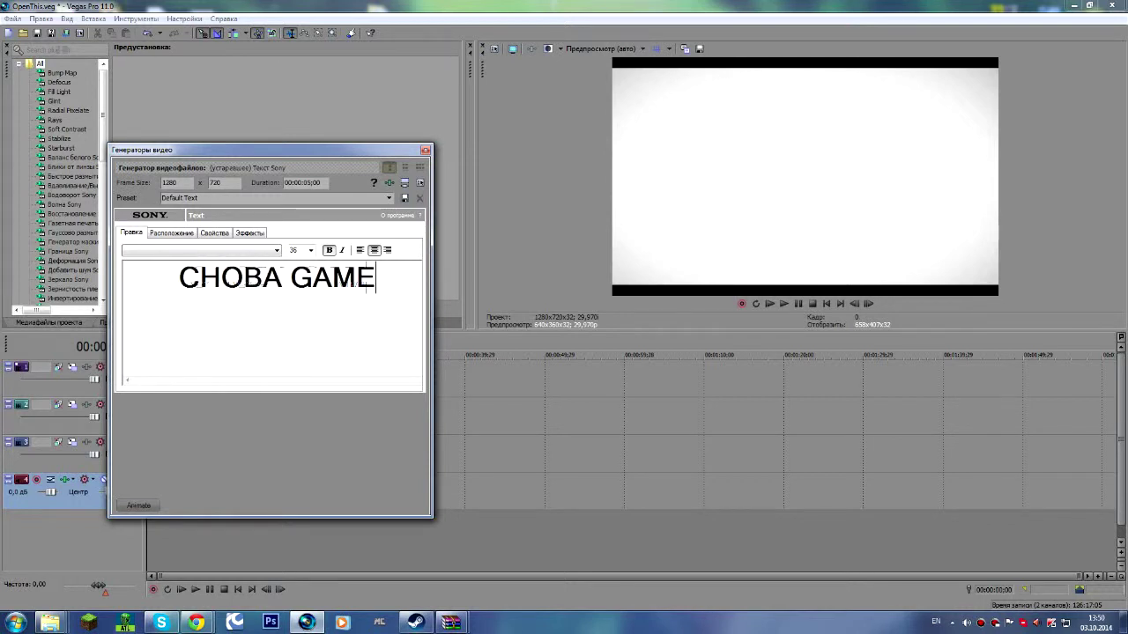
pyautogui.click(426, 150)
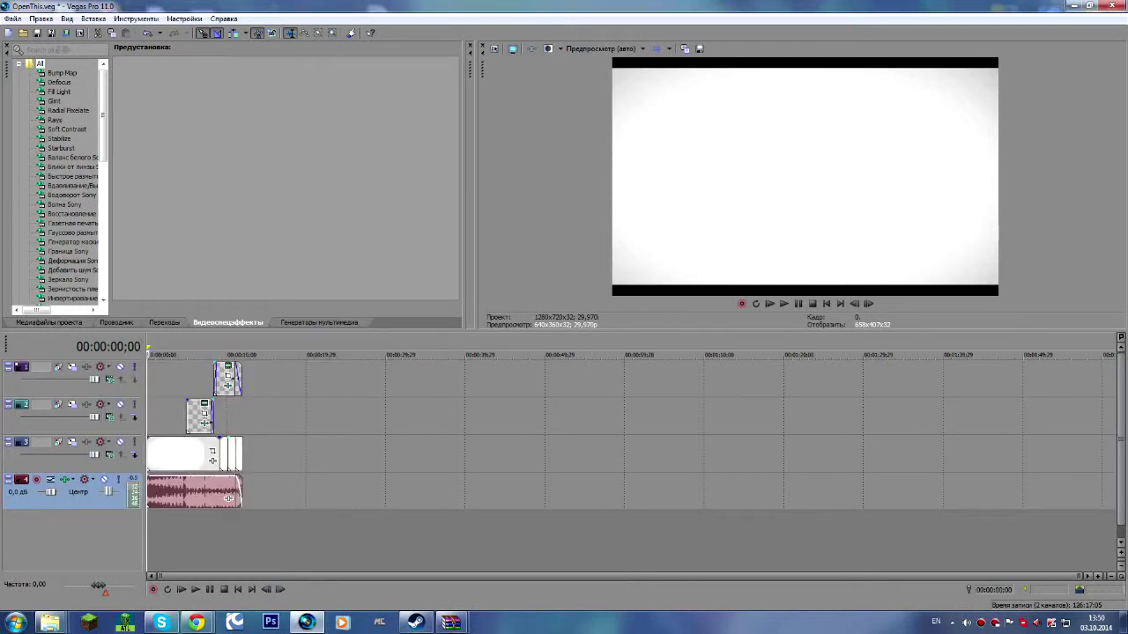
pyautogui.click(219, 379)
pyautogui.click(228, 366)
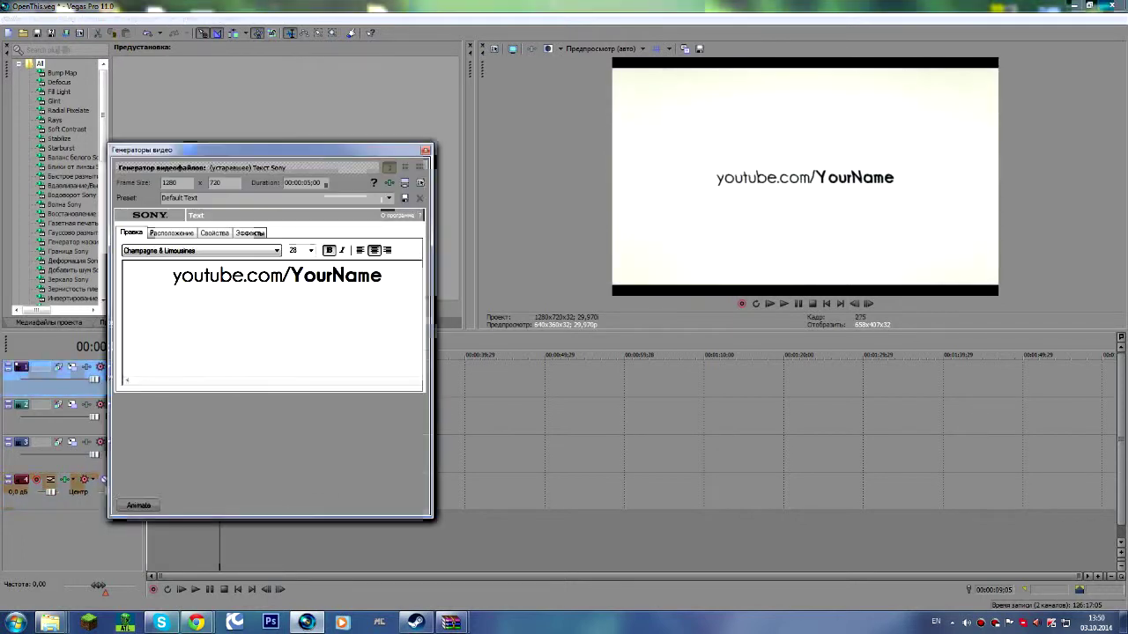
pyautogui.moveTo(371, 276); pyautogui.dragTo(333, 276)
pyautogui.click(383, 276)
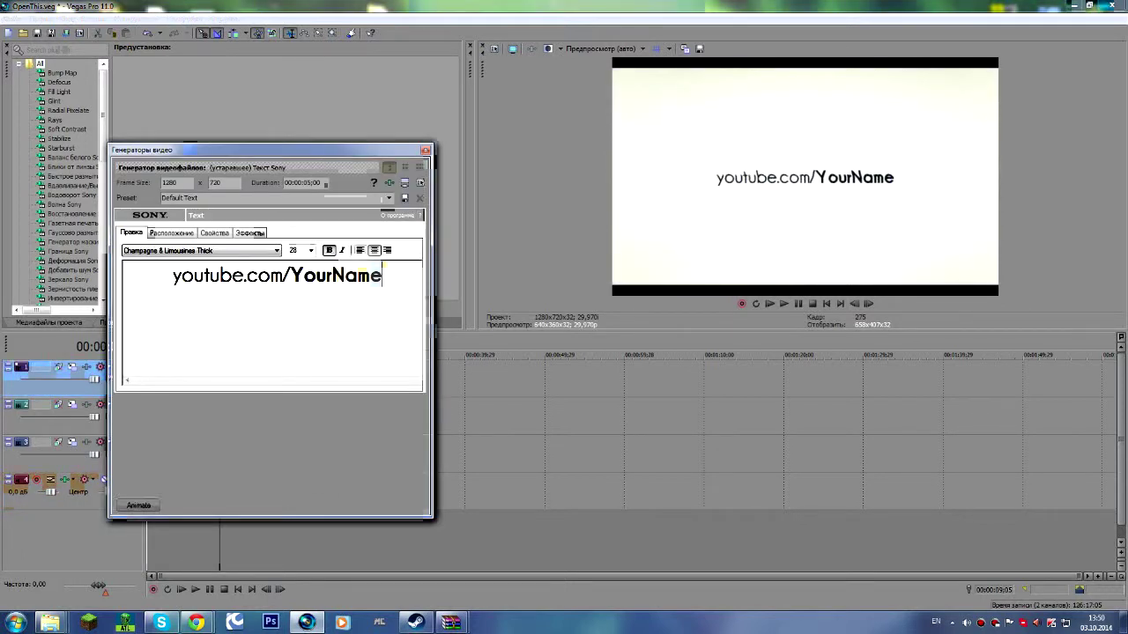
pyautogui.press('Escape')
pyautogui.doubleClick(161, 379)
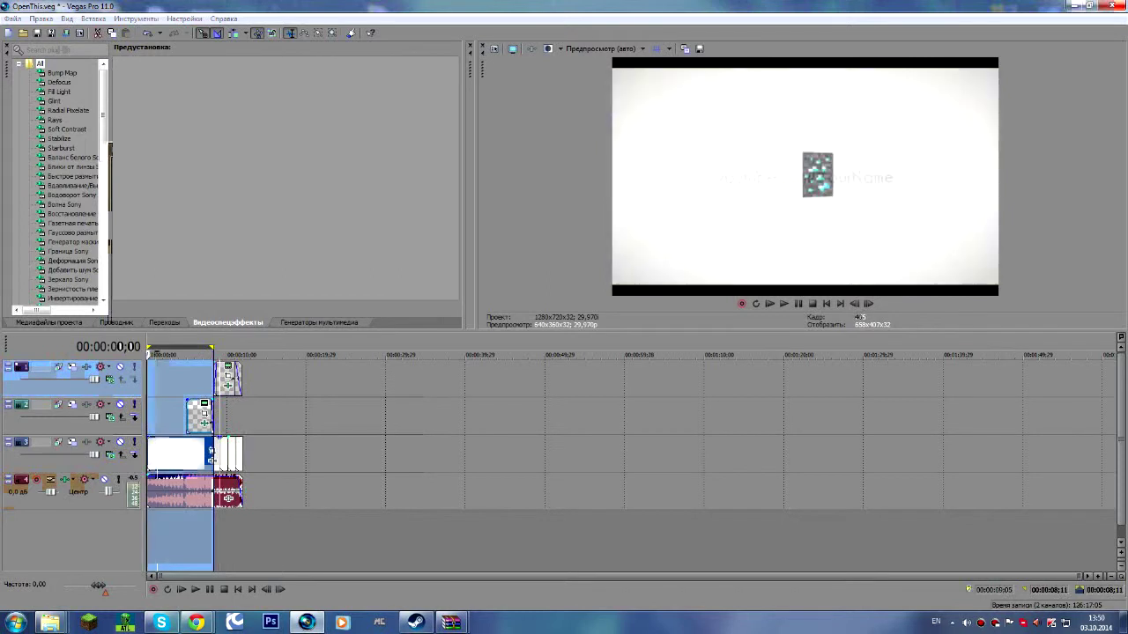
pyautogui.click(161, 380)
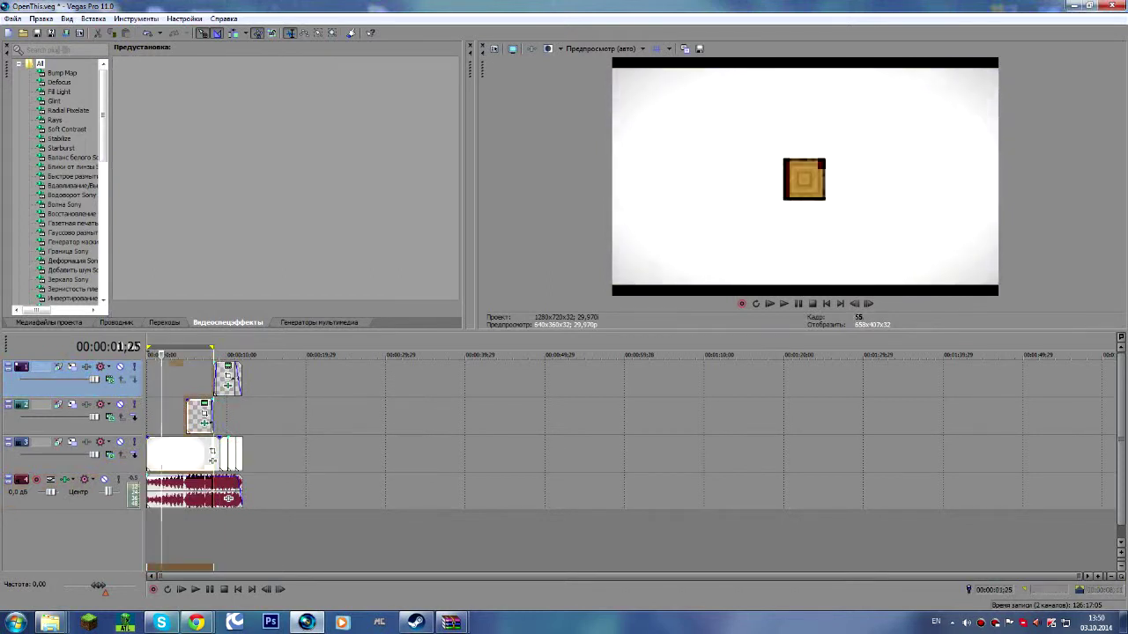
# Replace YourName with Choba game in the generated youtube.com/ text on track 1 and close the text generator.
pyautogui.click(227, 366)
pyautogui.hotkey('shift', 'Left')
pyautogui.hotkey('shift', 'Left')
pyautogui.hotkey('shift', 'Left')
pyautogui.hotkey('shift', 'Left')
pyautogui.hotkey('shift', 'Left')
pyautogui.hotkey('shift', 'Left')
pyautogui.hotkey('shift', 'Left')
pyautogui.hotkey('shift', 'Left')
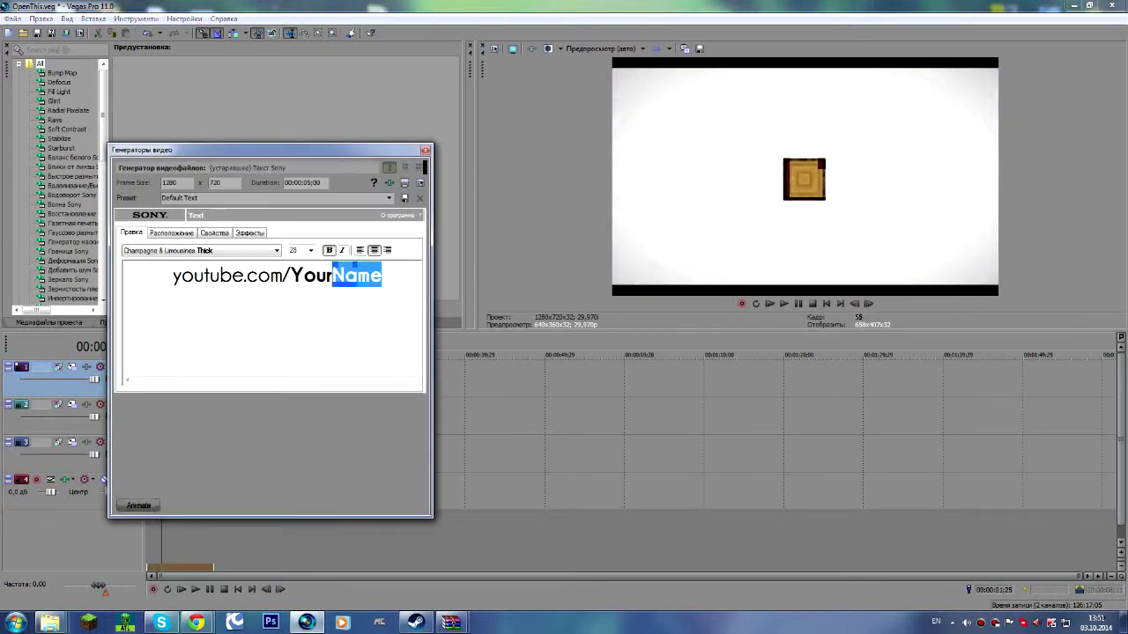
pyautogui.press('BackSpace')
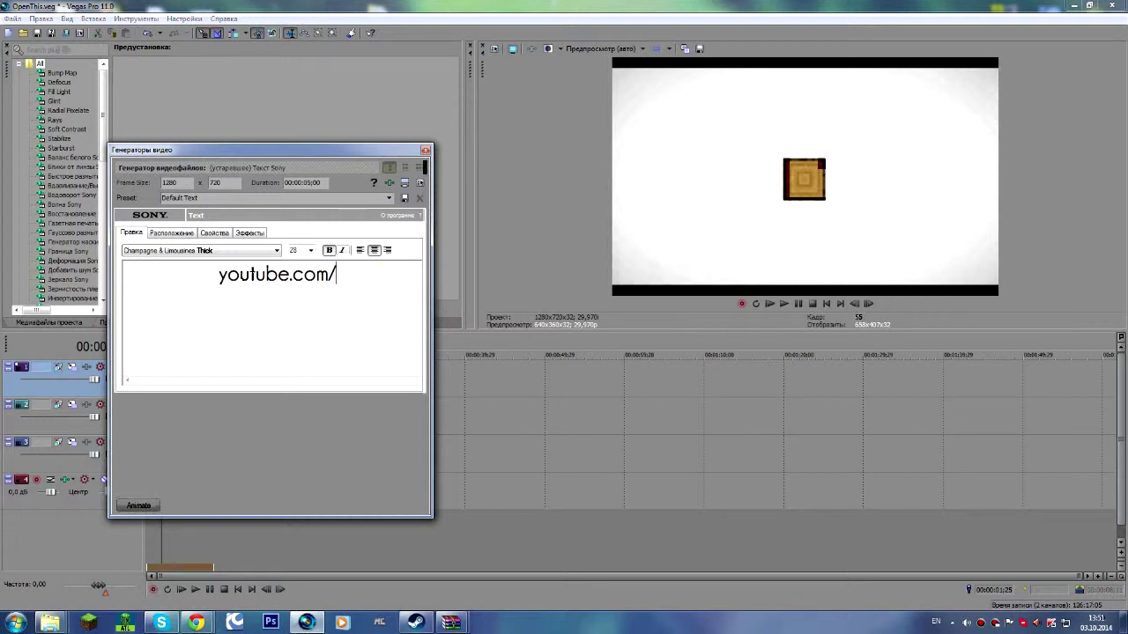
pyautogui.write('c')
pyautogui.press('BackSpace')
pyautogui.write('Choba game')
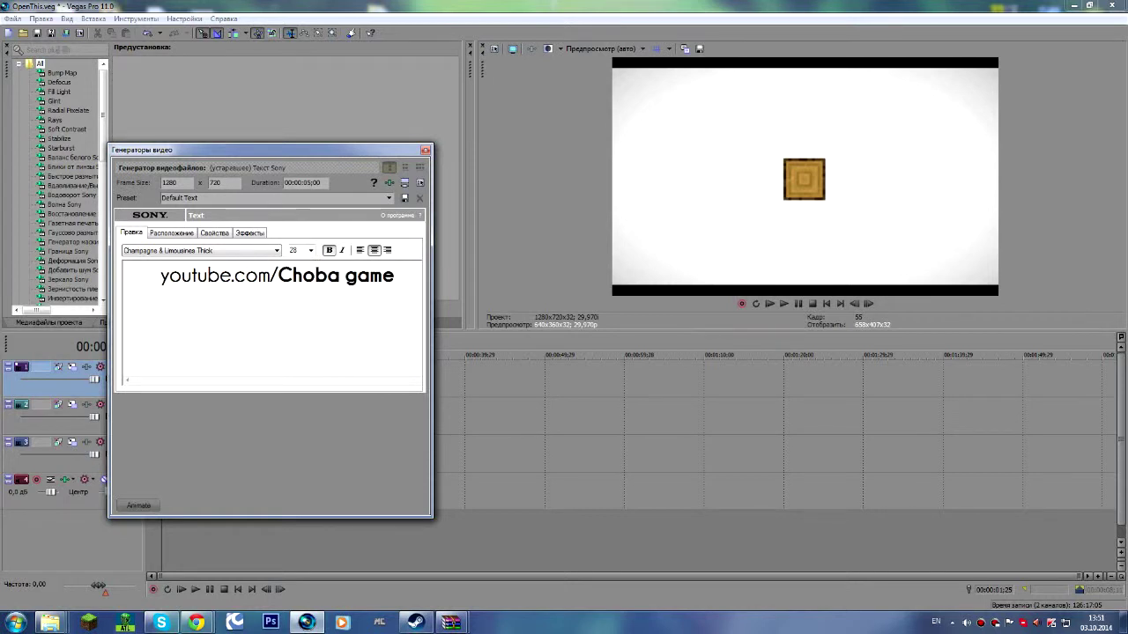
pyautogui.click(425, 150)
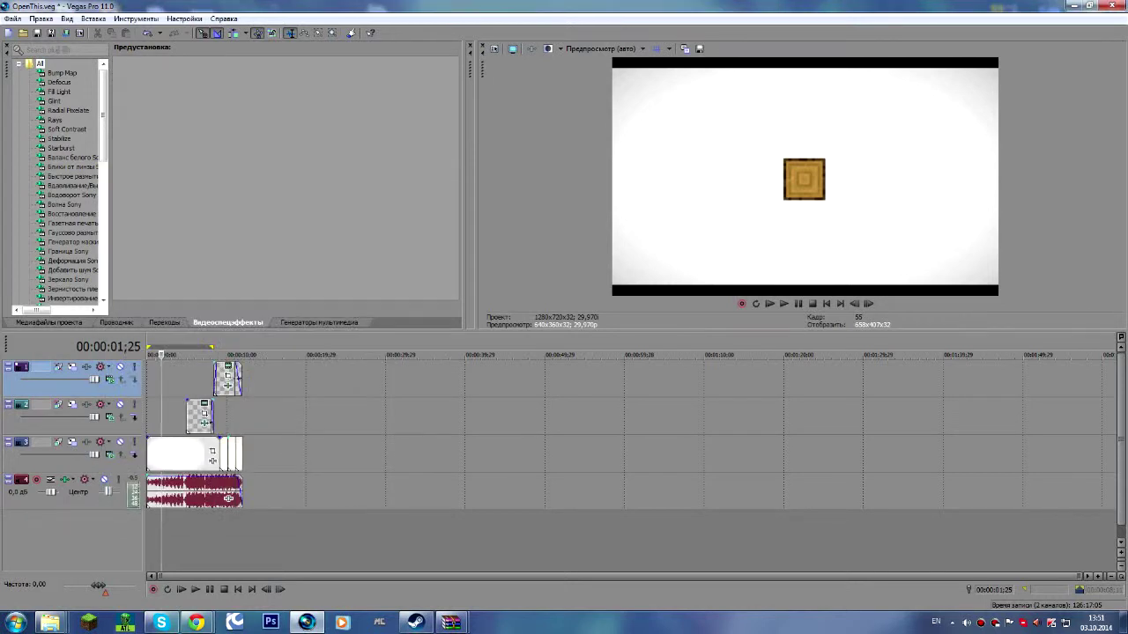
# Play the customized intro in the preview to check both texts and stop playback at its end.
pyautogui.press('space')
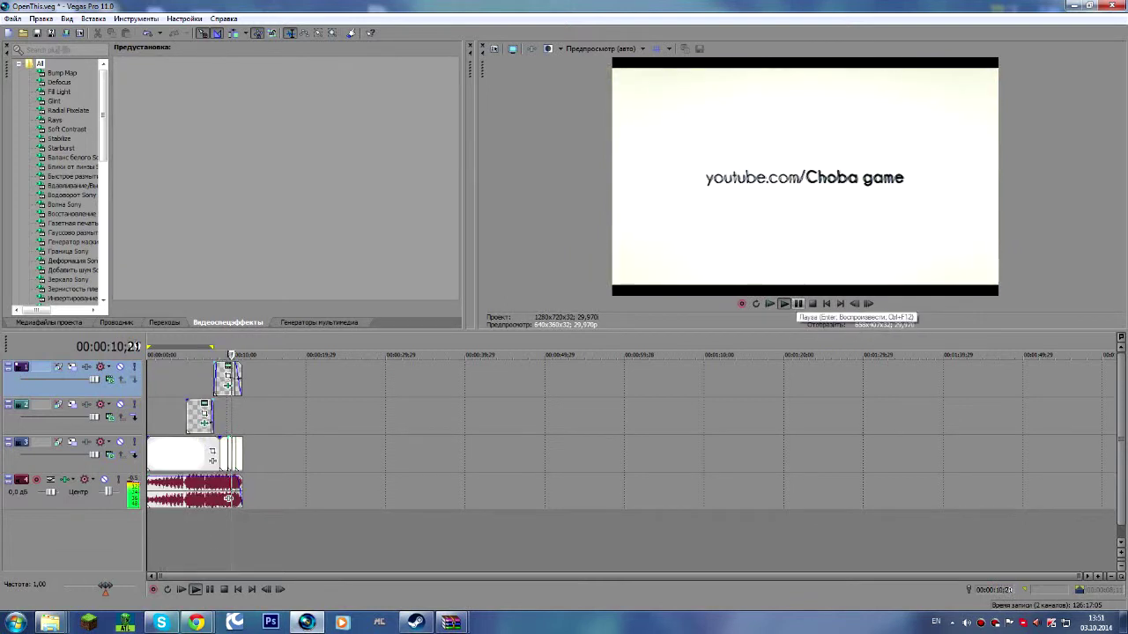
pyautogui.click(798, 304)
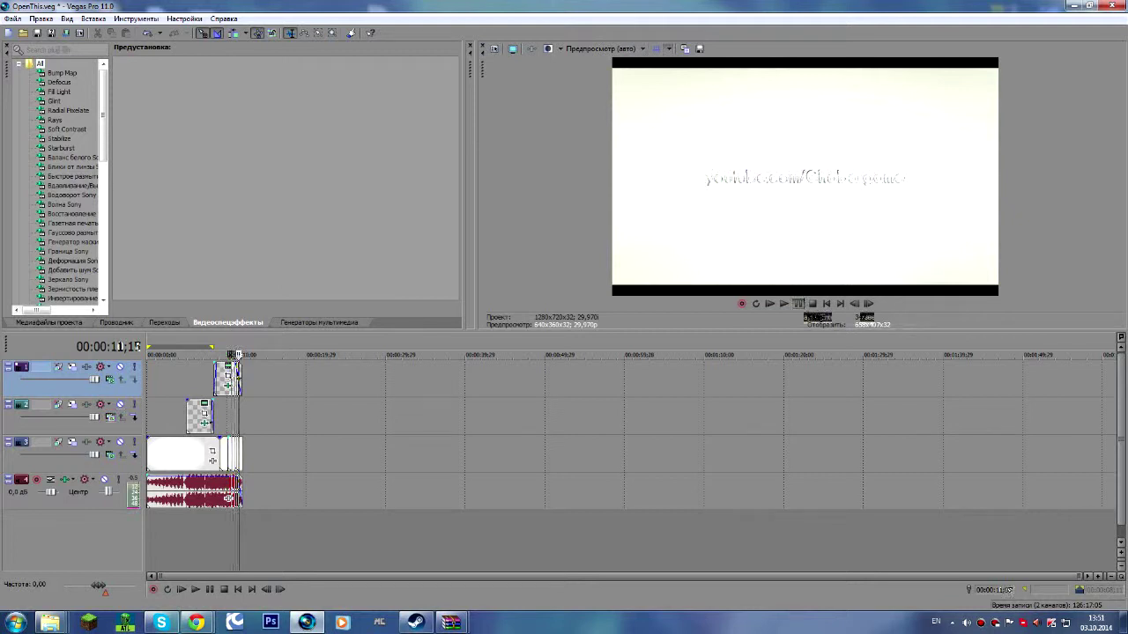
pyautogui.click(799, 304)
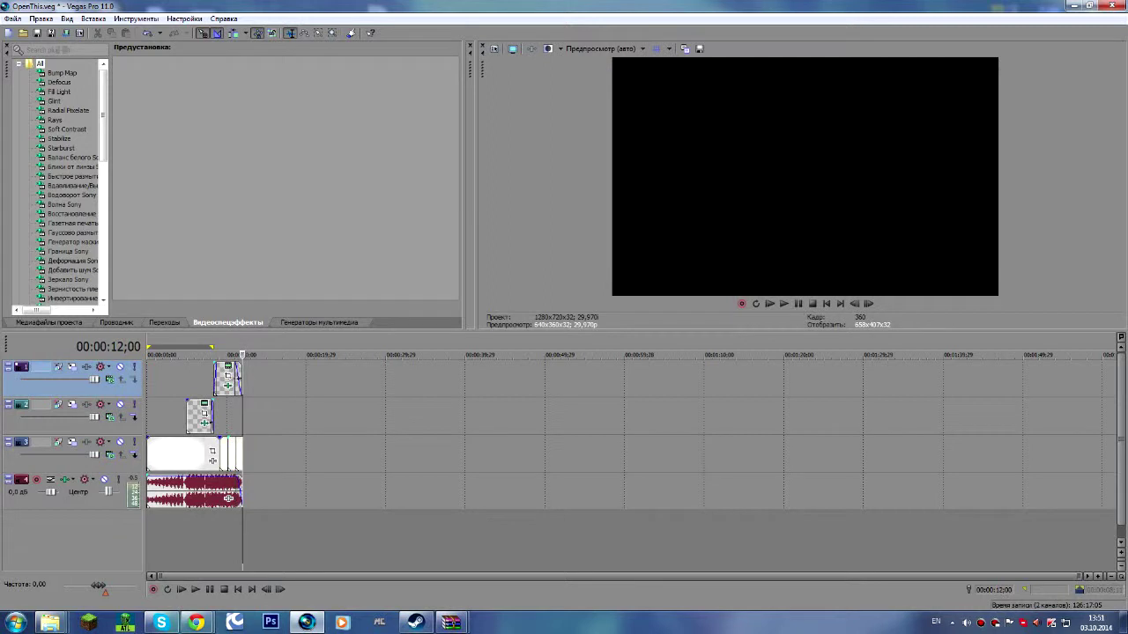
# Try to select the whole length of the intro on the timeline as the loop region.
pyautogui.moveTo(212, 347); pyautogui.dragTo(243, 347)
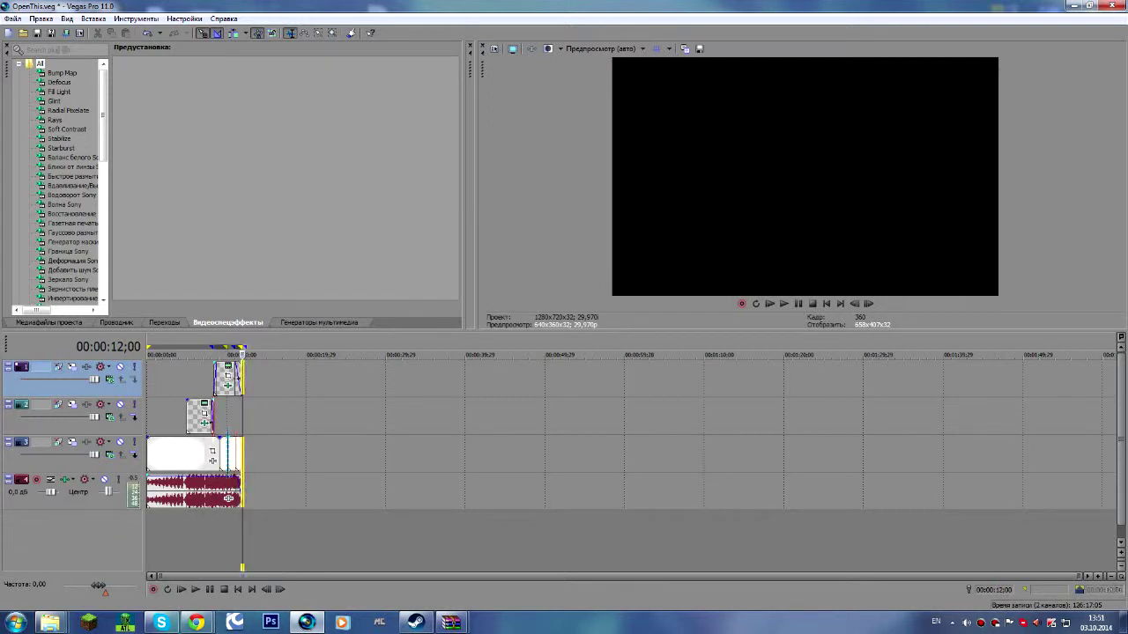
pyautogui.moveTo(243, 417); pyautogui.dragTo(213, 417)
pyautogui.moveTo(213, 350); pyautogui.dragTo(147, 349)
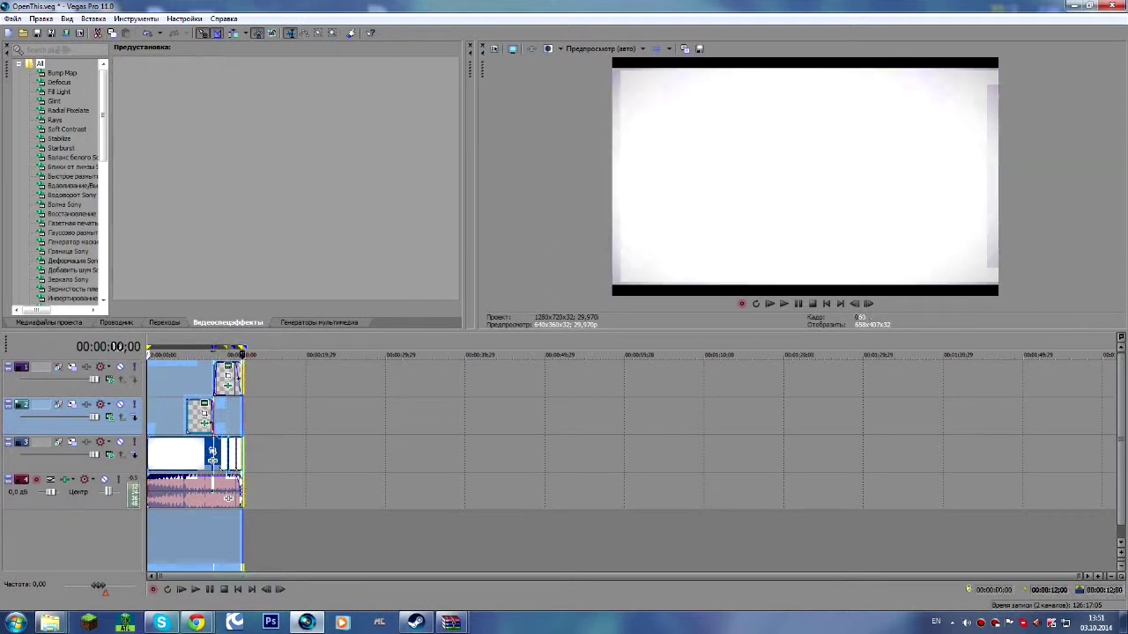
pyautogui.doubleClick(215, 456)
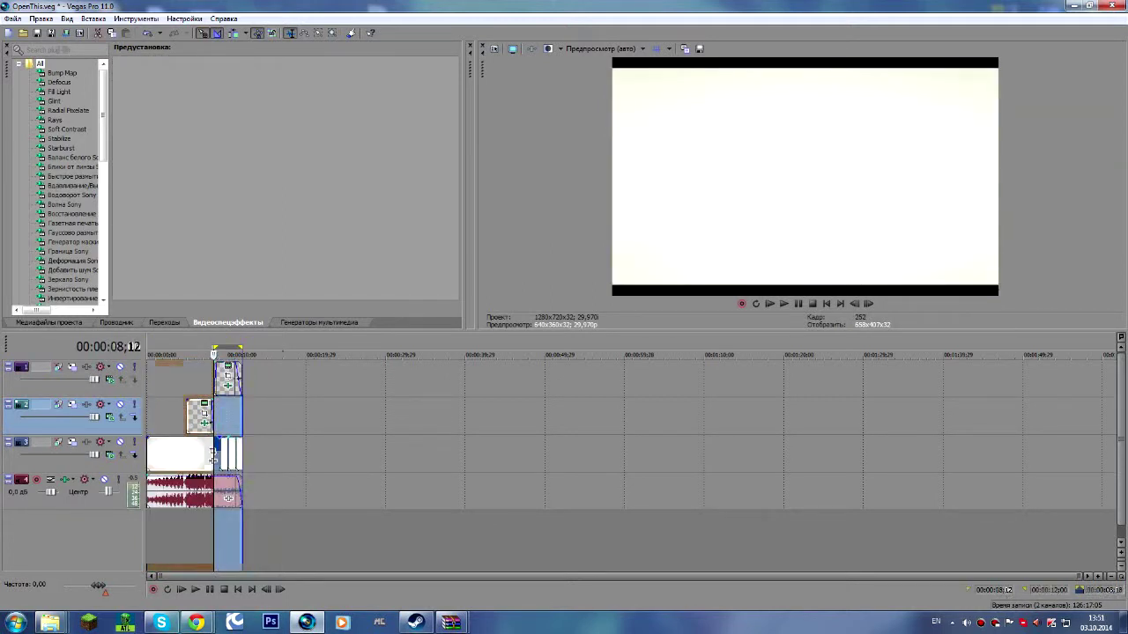
pyautogui.doubleClick(212, 456)
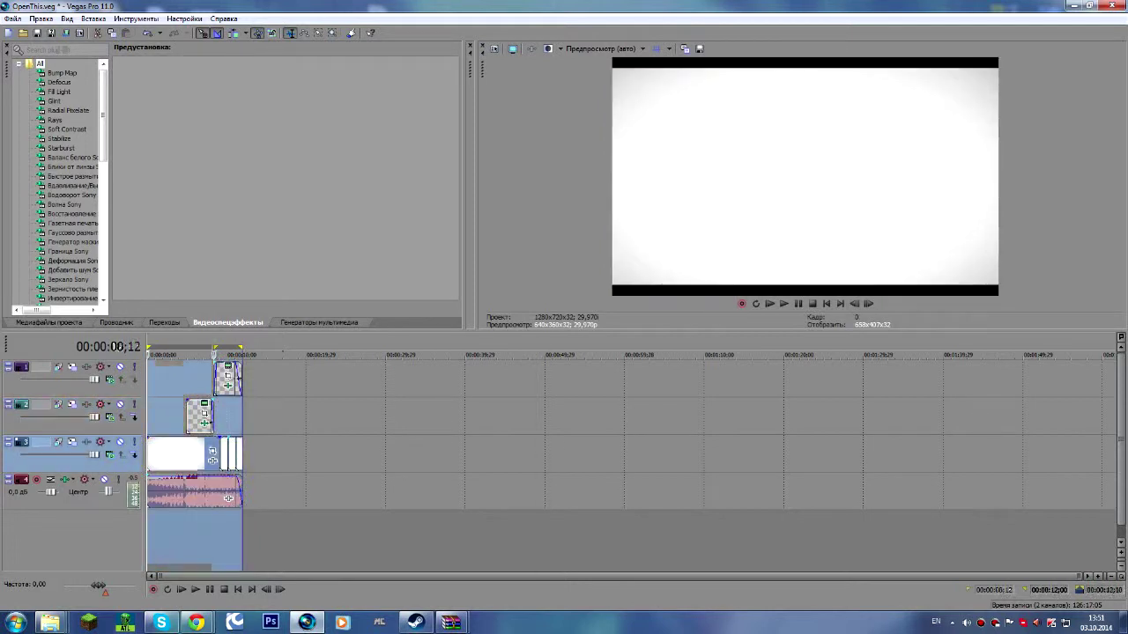
pyautogui.doubleClick(212, 456)
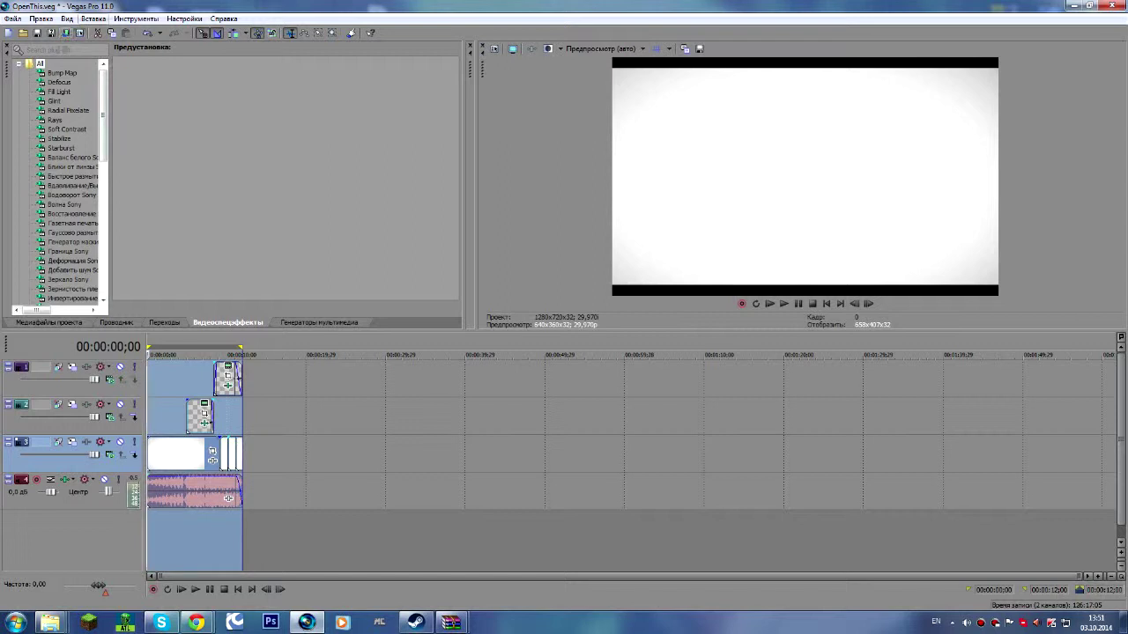
pyautogui.click(12, 19)
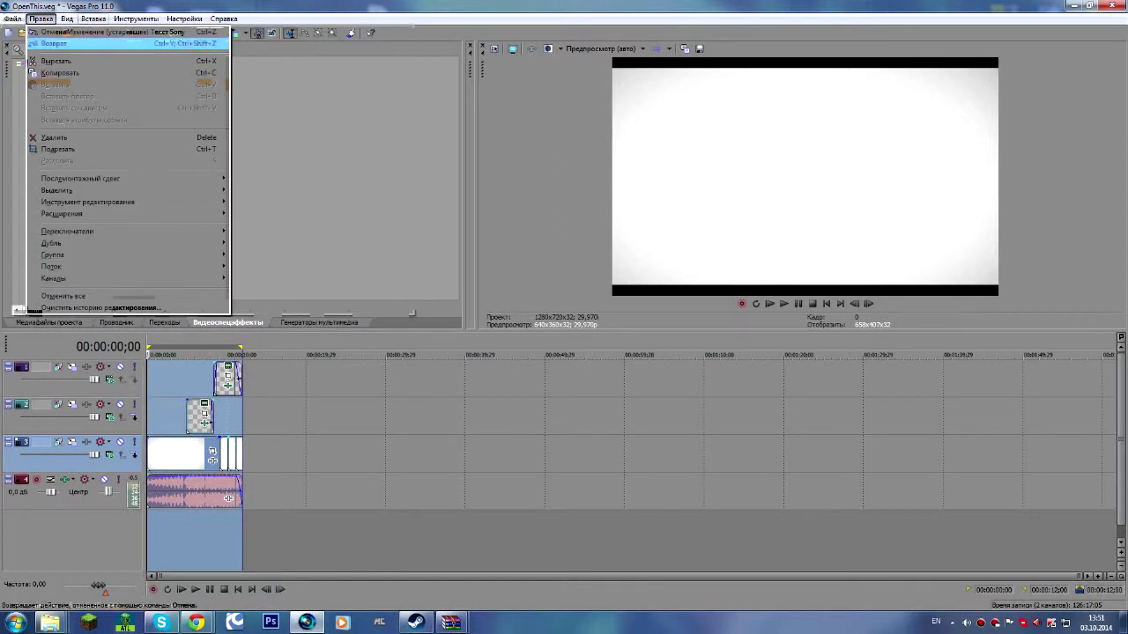
pyautogui.click(589, 528)
pyautogui.click(589, 529)
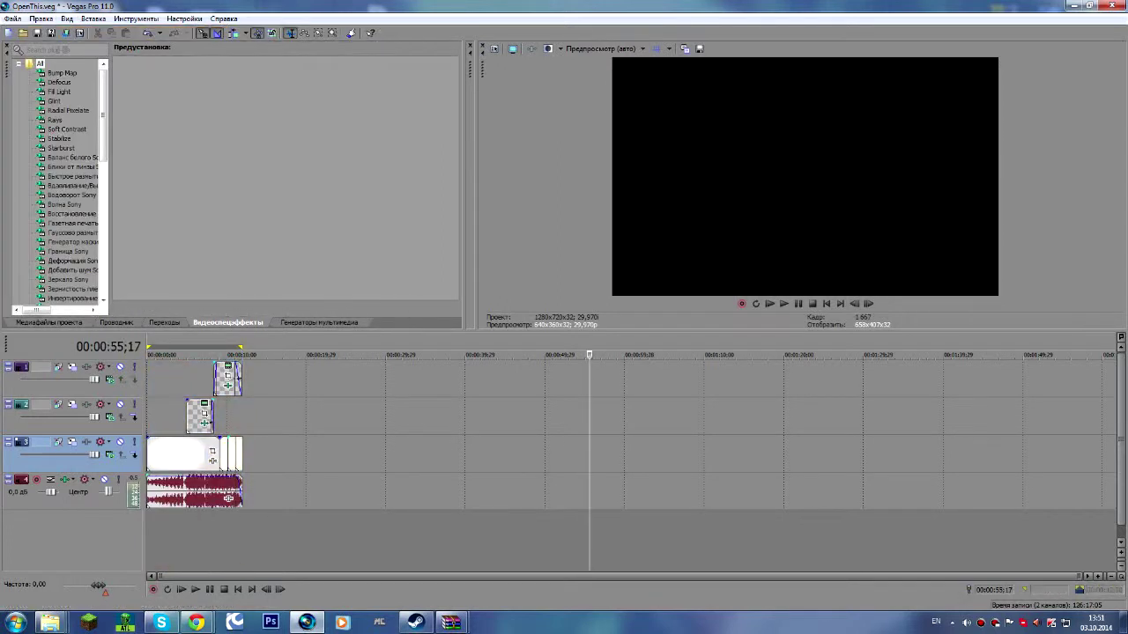
# Set the loop region from the start of the timeline to the end of the intro at 00:00:12;00.
pyautogui.doubleClick(175, 379)
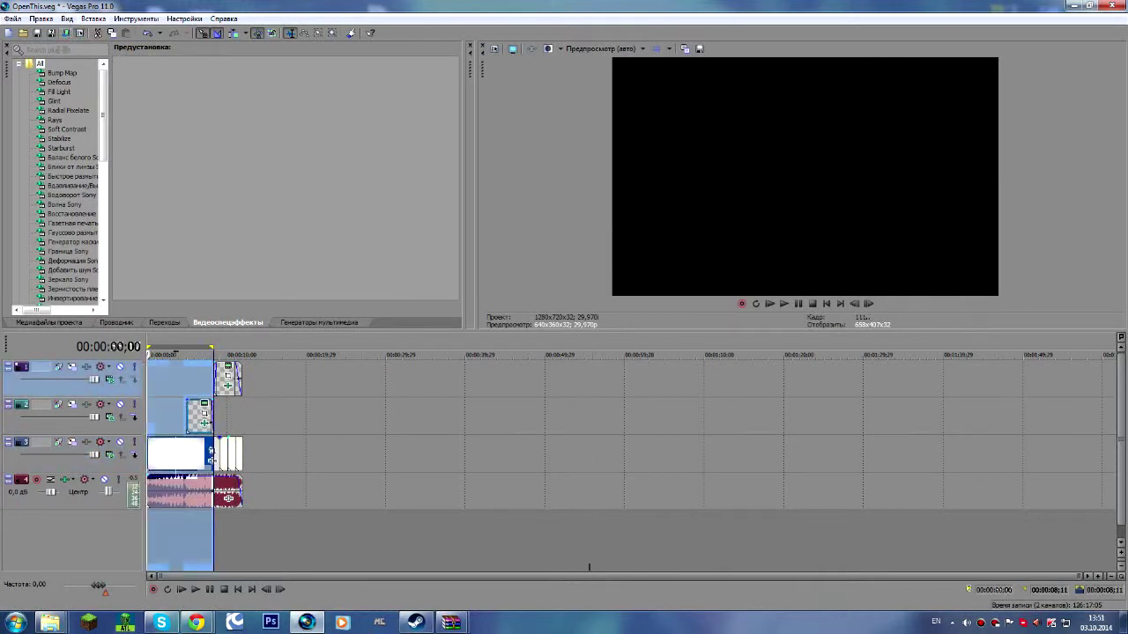
pyautogui.moveTo(214, 347); pyautogui.dragTo(242, 347)
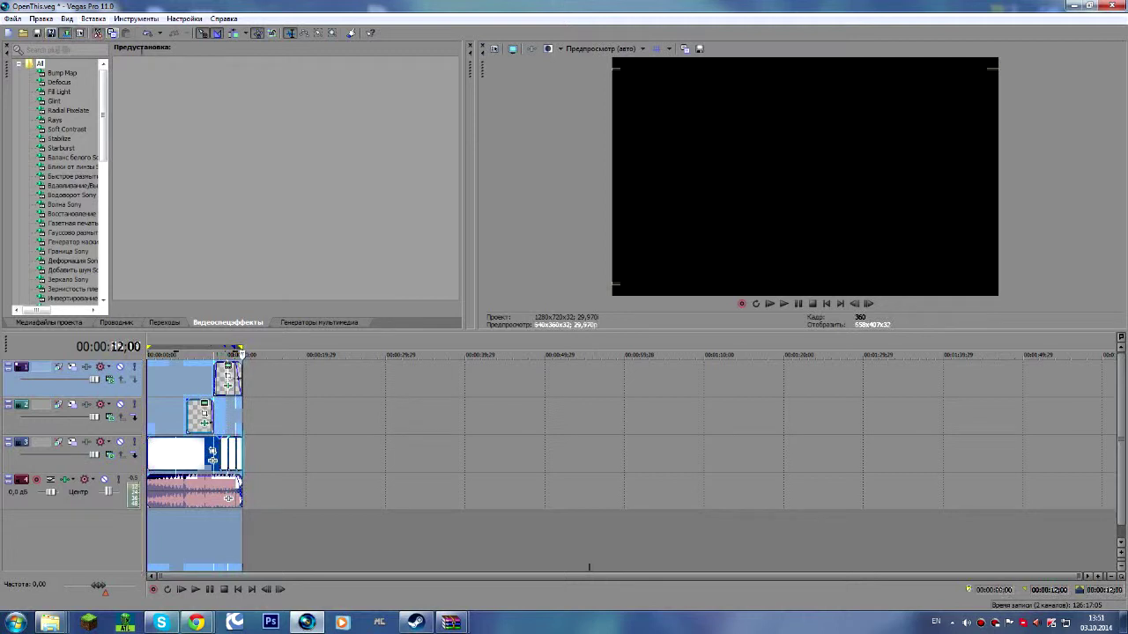
pyautogui.click(237, 375)
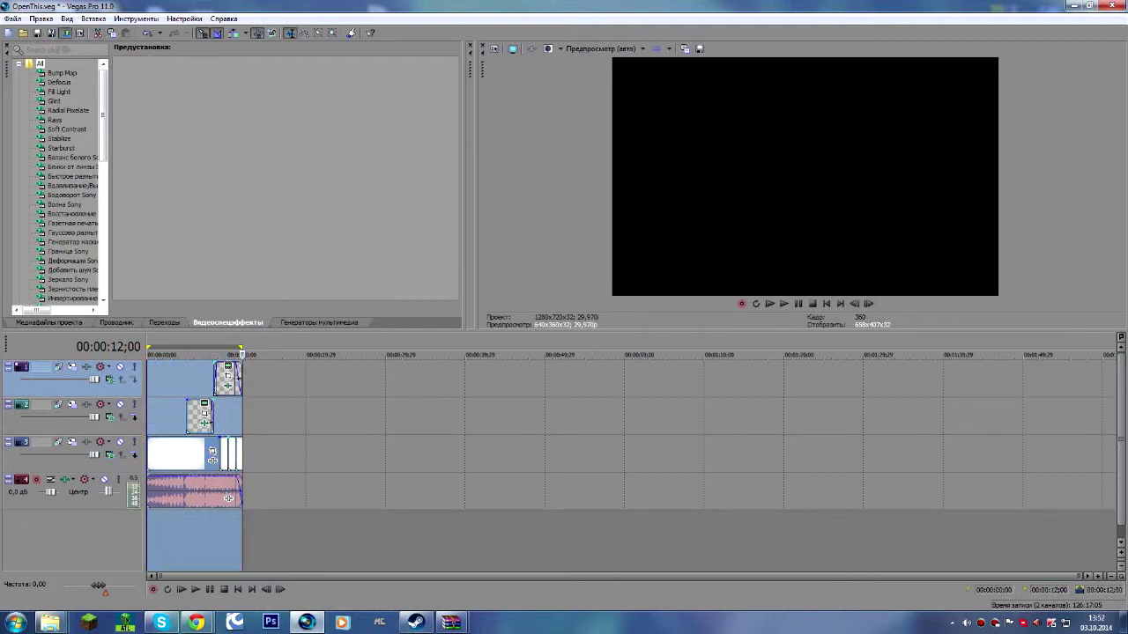
# Render the loop region to drive D:\ as dvxcvxcvxcv using the HD 1080-24p YUV template.
pyautogui.click(66, 33)
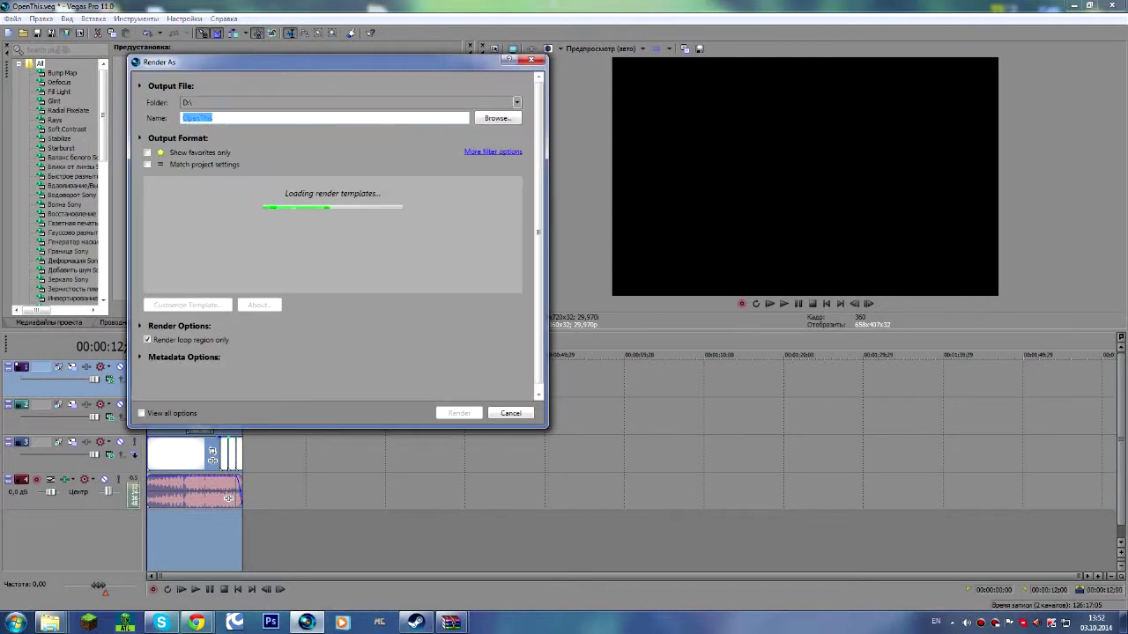
pyautogui.write('dv.avxcvxcv')
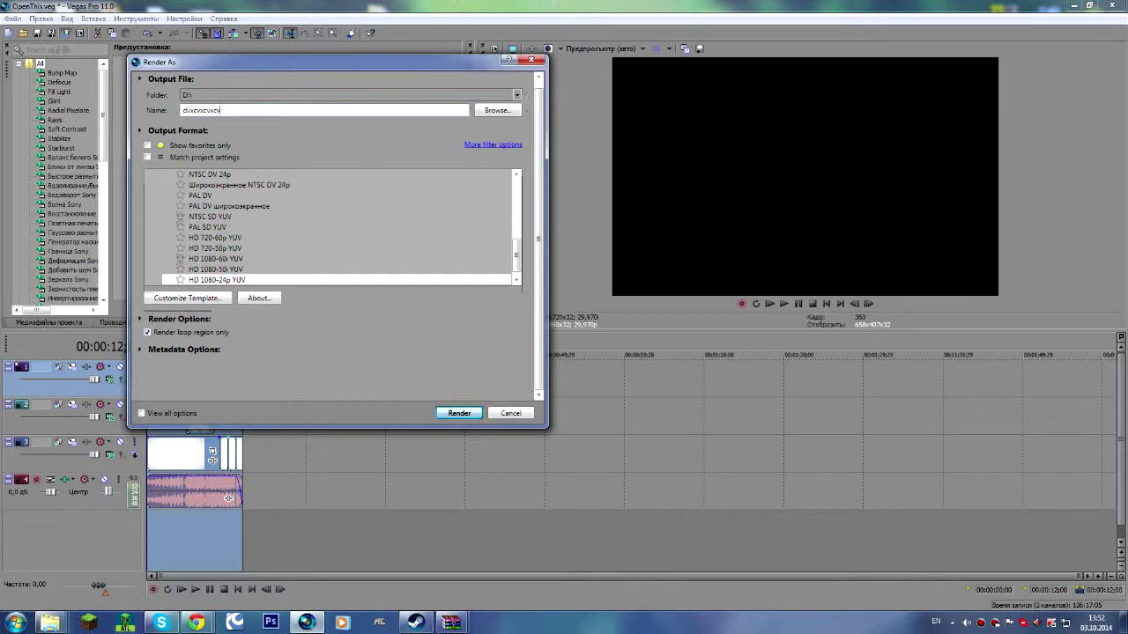
pyautogui.press('Return')
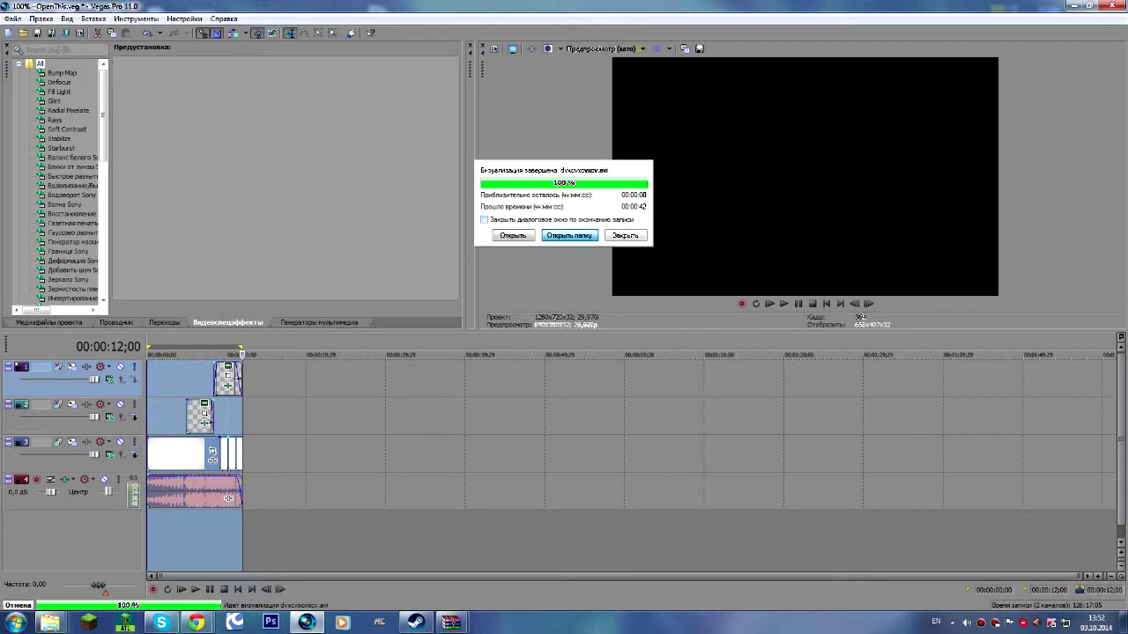
# Open the rendered video from its output folder and show the desktop.
pyautogui.press('Return')
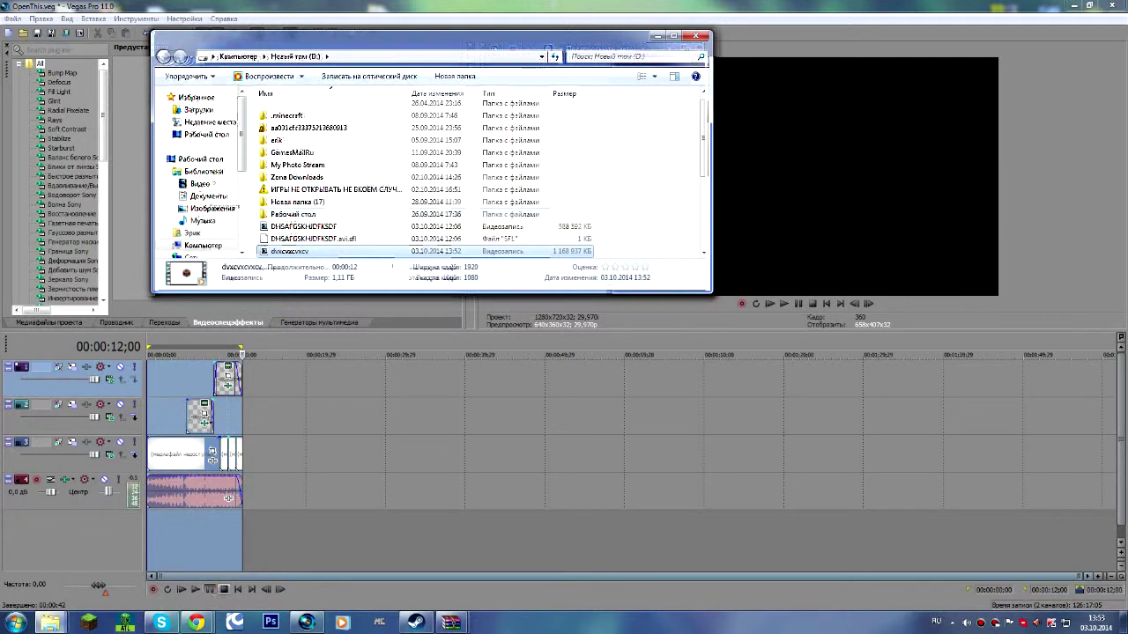
pyautogui.press('Return')
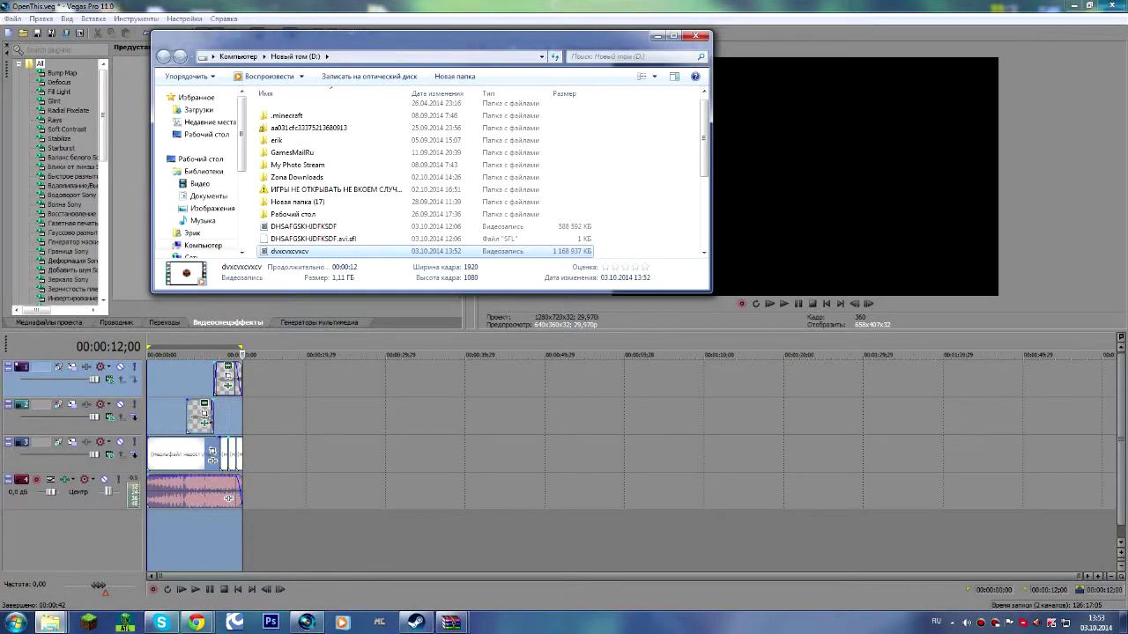
pyautogui.click(1123, 622)
pyautogui.moveTo(476, 145); pyautogui.dragTo(678, 402)
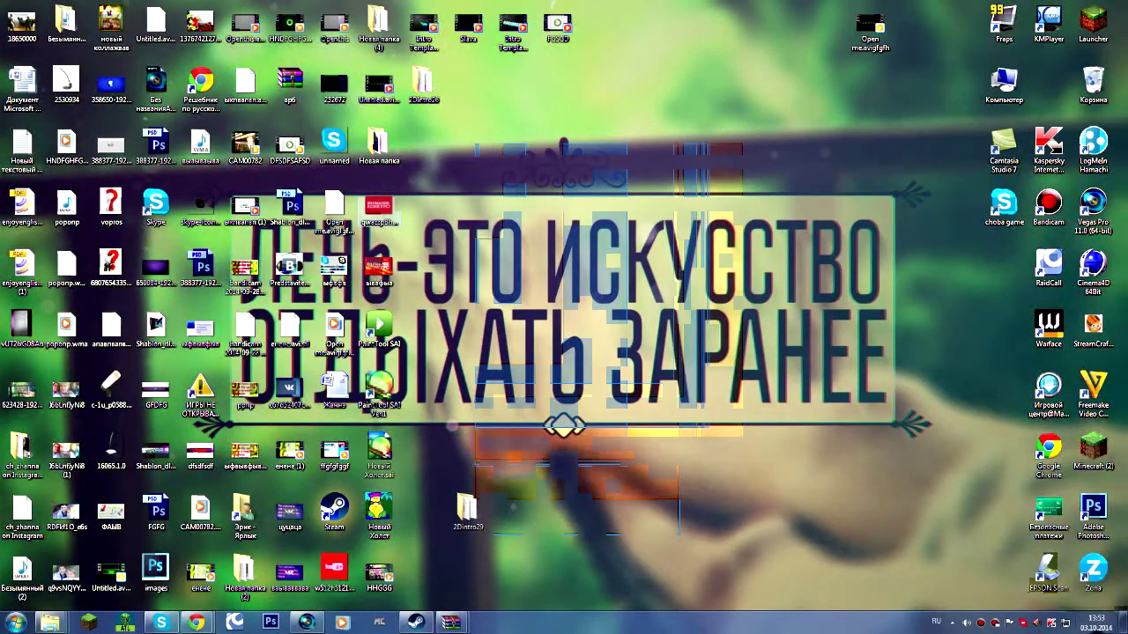